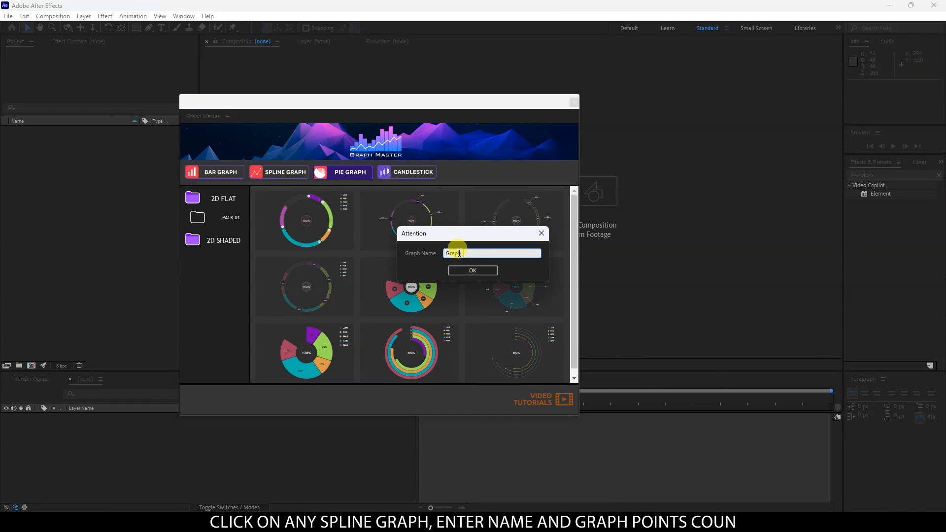
Confirm the graph name to generate the pie graph, and close the Graph Master window.
key("Return")
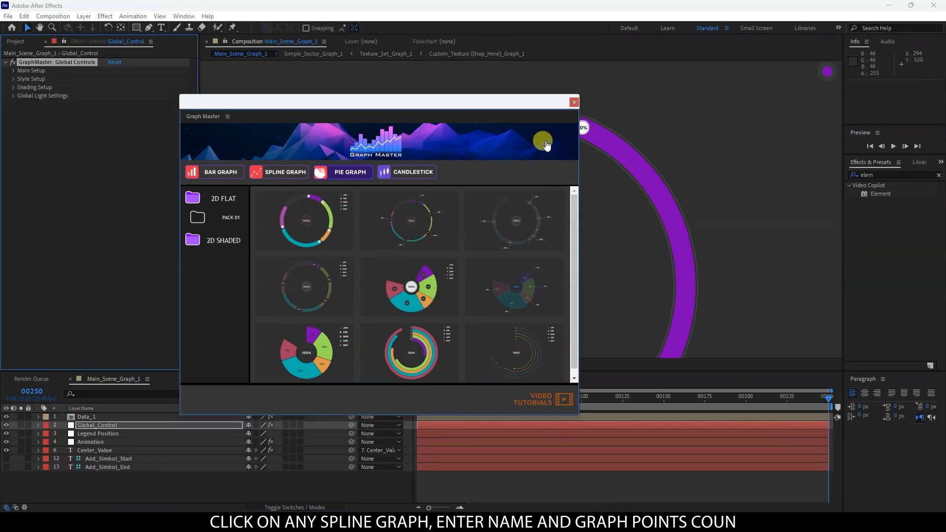
left_click(574, 104)
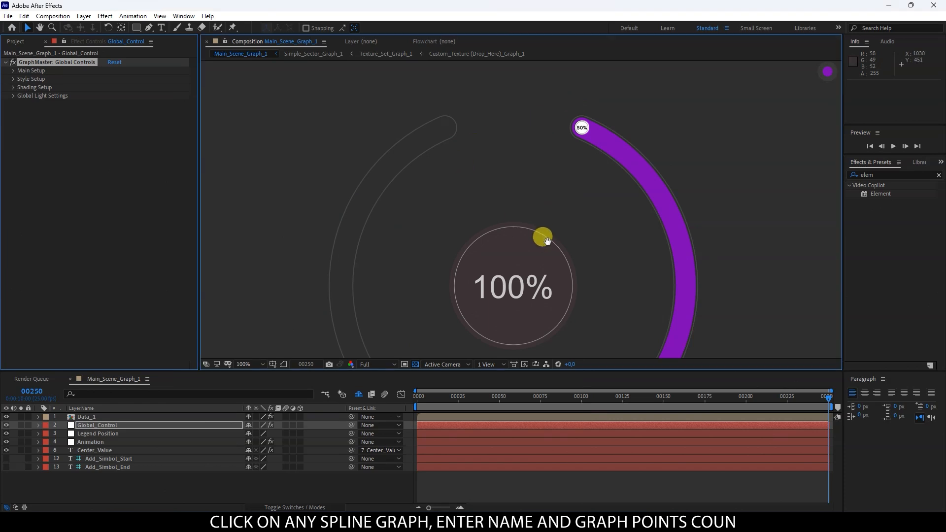
scroll(516, 190, "down", 3)
scroll(516, 190, "up", 1)
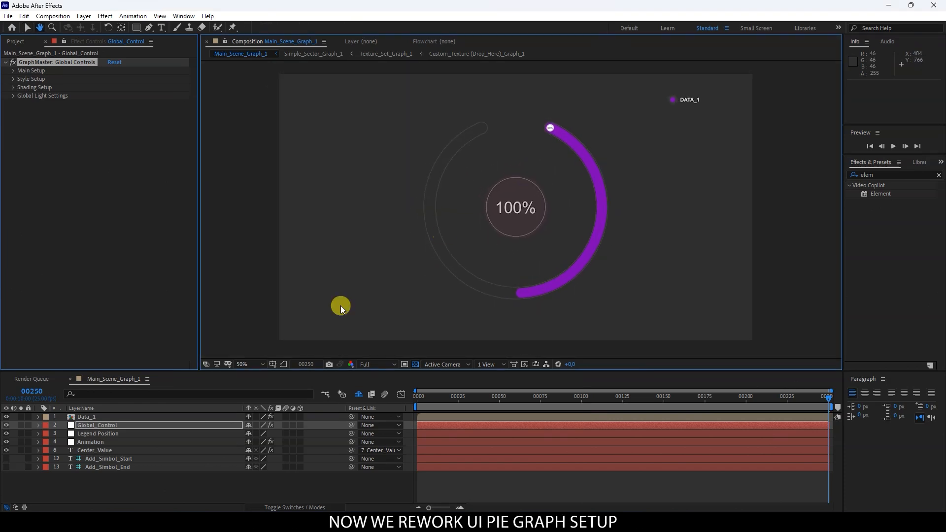
Examine the Main Setup, Style Setup, Shading Setup and Global Light Settings groups of the Global_Control layer.
left_click(82, 425)
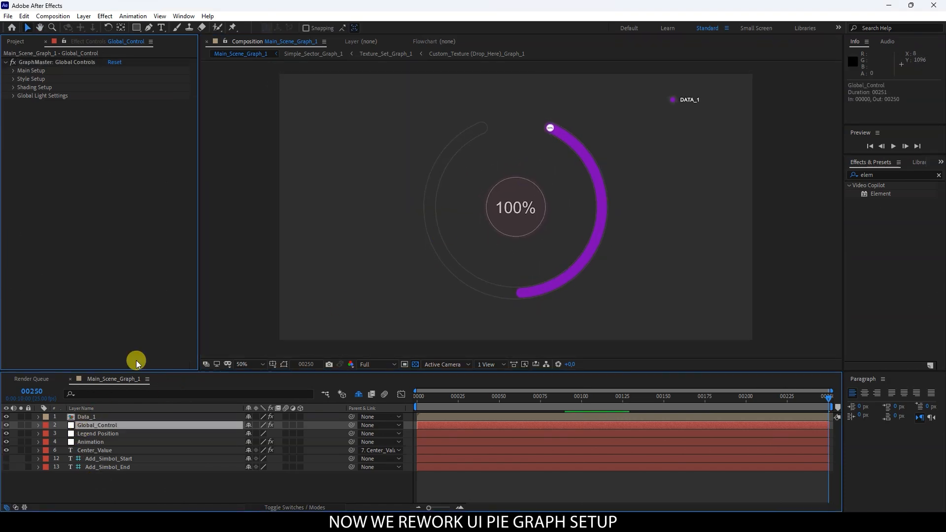
left_click(13, 71)
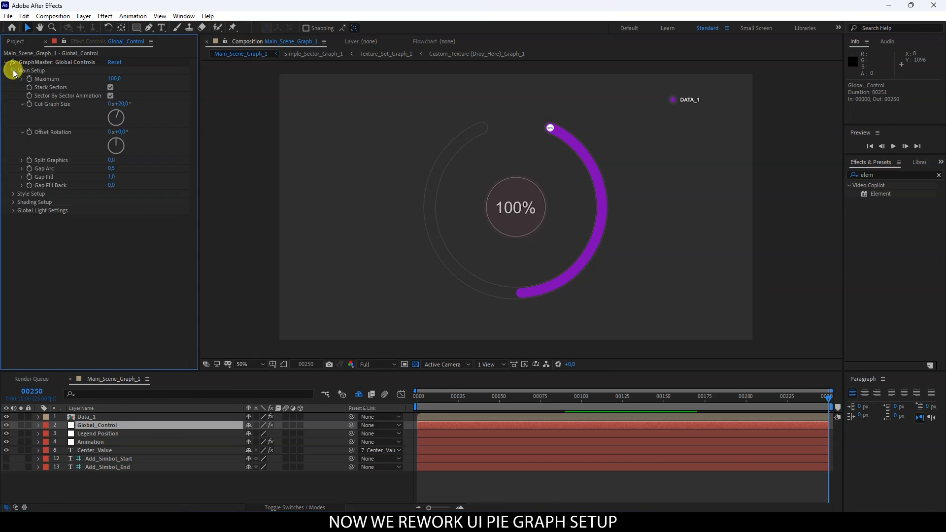
left_click(22, 112)
left_click(21, 113)
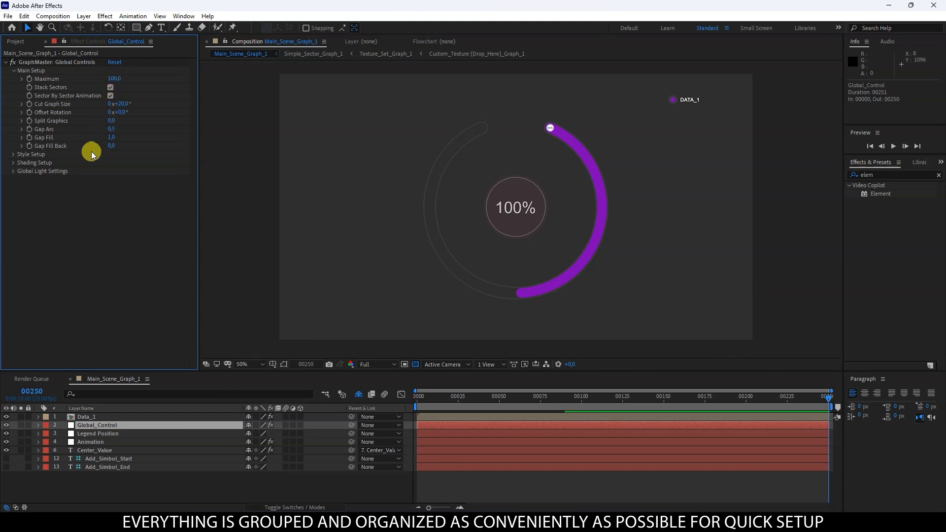
left_click(14, 154)
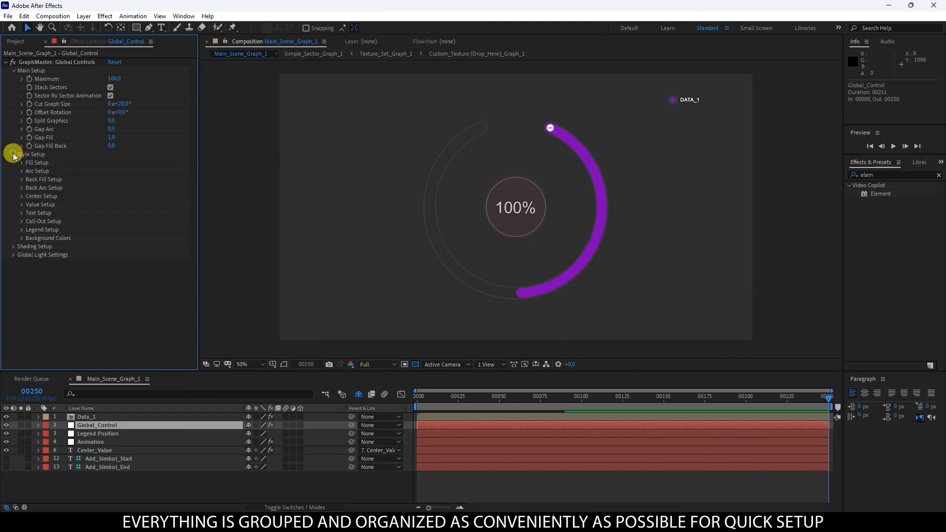
left_click(13, 247)
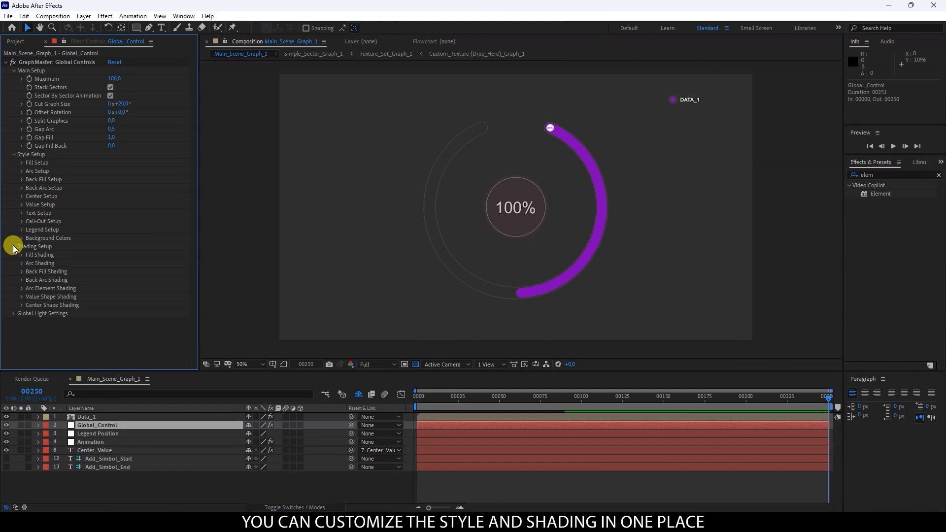
left_click(14, 314)
scroll(22, 320, "down", 1)
left_click(23, 305)
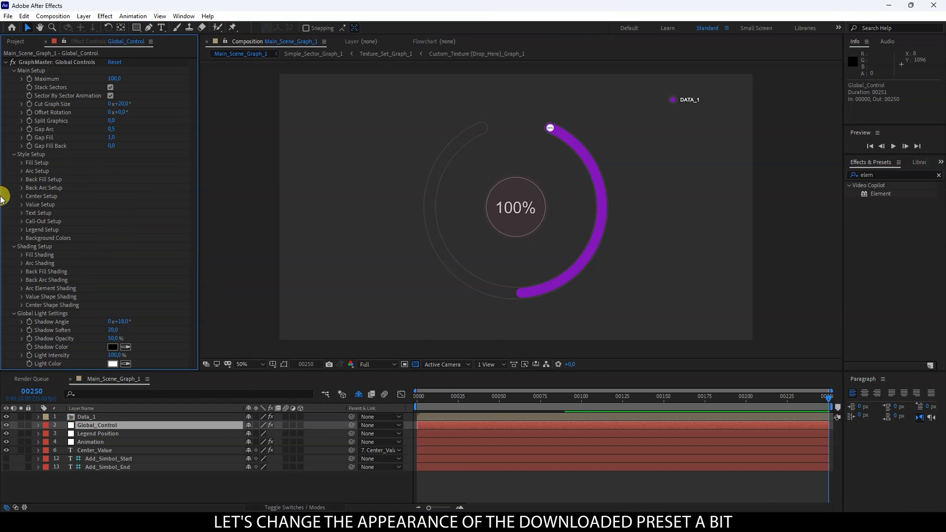
In the graph's Fill Setup, set the inside radius to 300, fill opacity to 50% and stroke opacity to 100%.
left_click(21, 163)
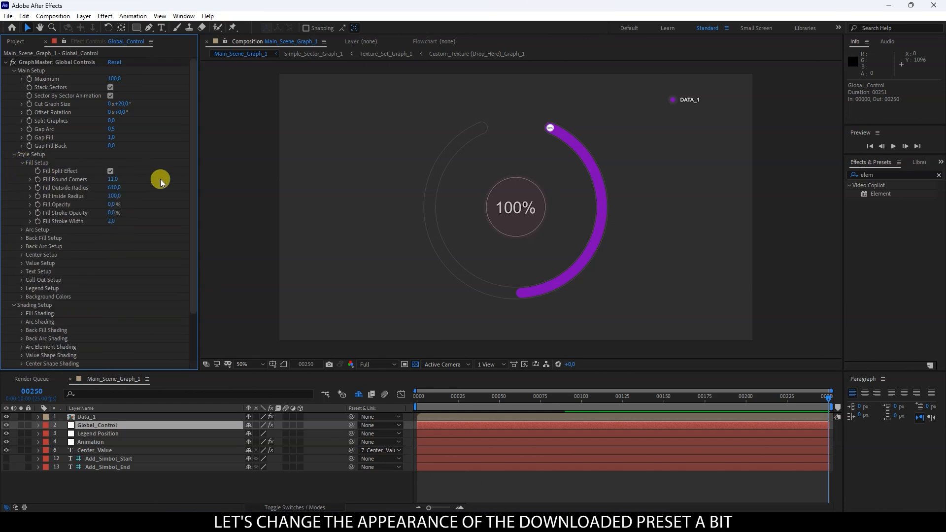
left_click_drag(112, 205, 124, 208)
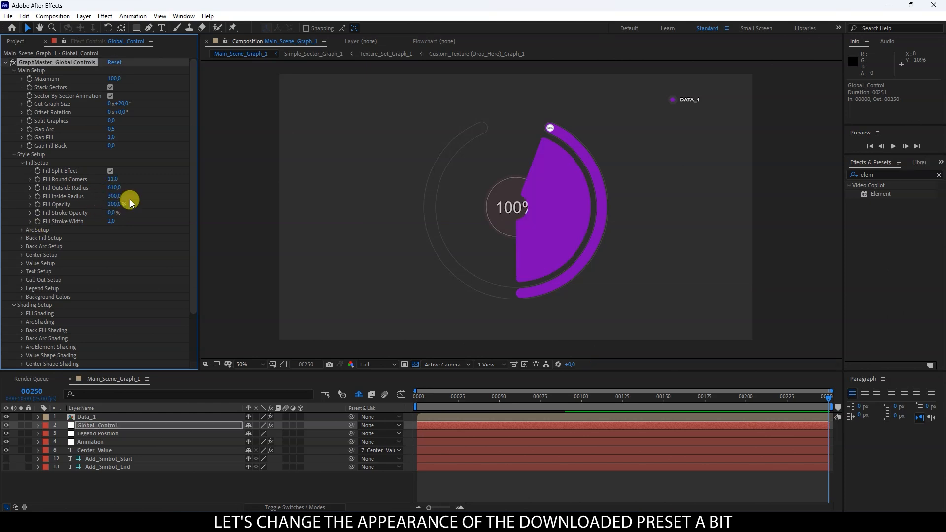
mouse_move(111, 204)
left_mouse_down()
mouse_move(106, 211)
mouse_move(120, 221)
left_mouse_up()
In the graph's Arc Setup, set the arc width to 60.
left_click(21, 230)
left_click(111, 239)
left_click(113, 255)
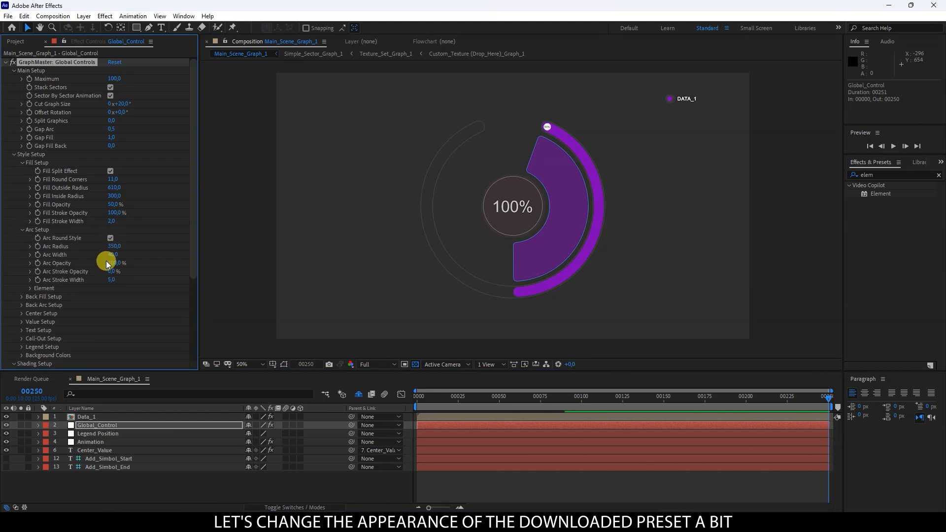
left_click_drag(232, 227, 216, 226)
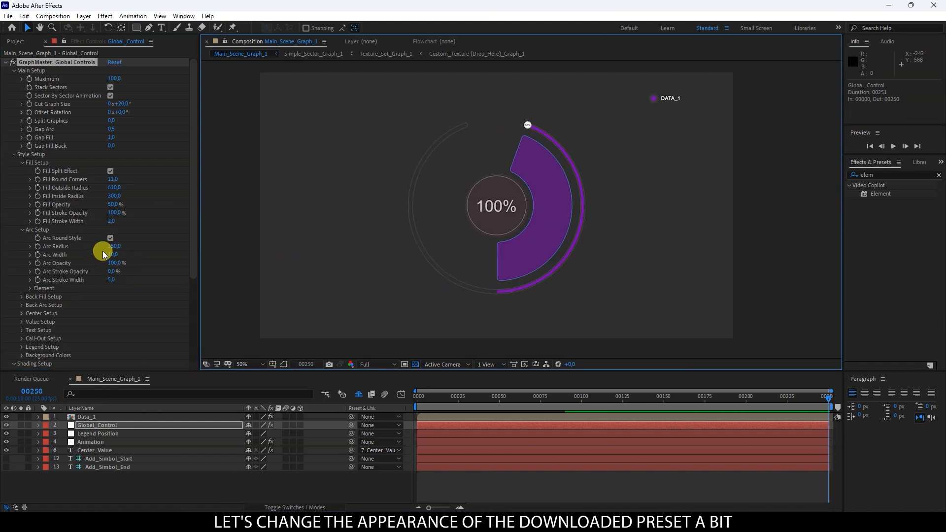
left_click(113, 255)
type("60")
left_click(152, 250)
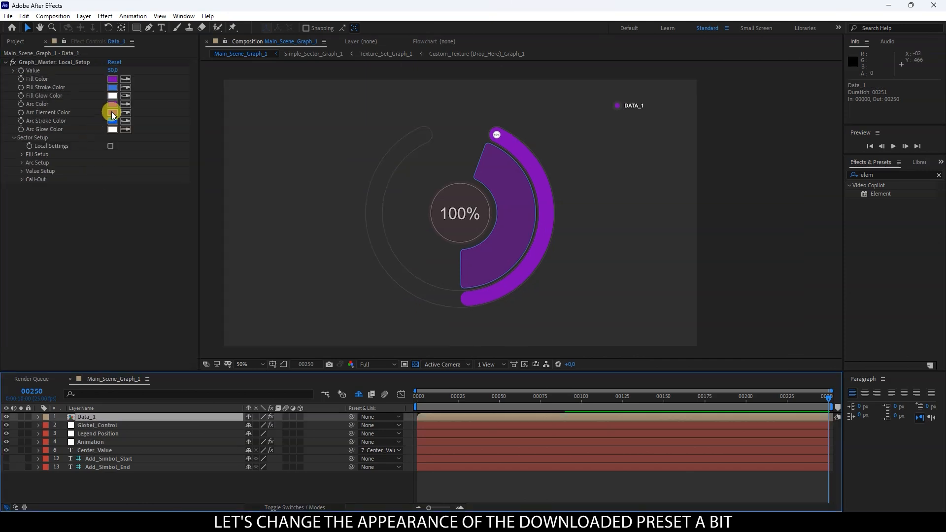
Make Data_1's arc element color white and set its value to 20.
left_click(112, 113)
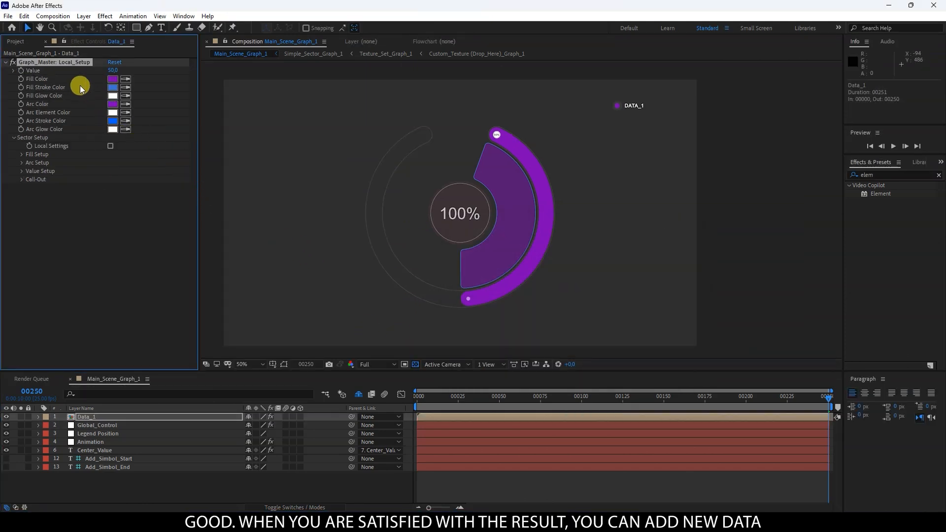
left_click(111, 254)
Duplicate the Data_1 layer three times to add new sectors to the pie graph.
left_click(94, 415)
key("ctrl+d")
key("ctrl+d")
key("ctrl+d")
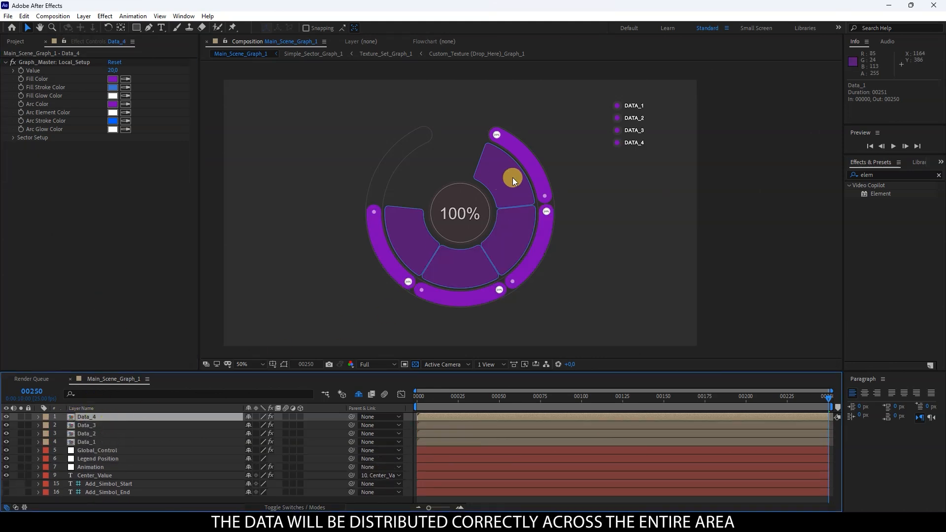
Set the value of the Data_2 sector to 30.
left_click(85, 426)
left_click(85, 434)
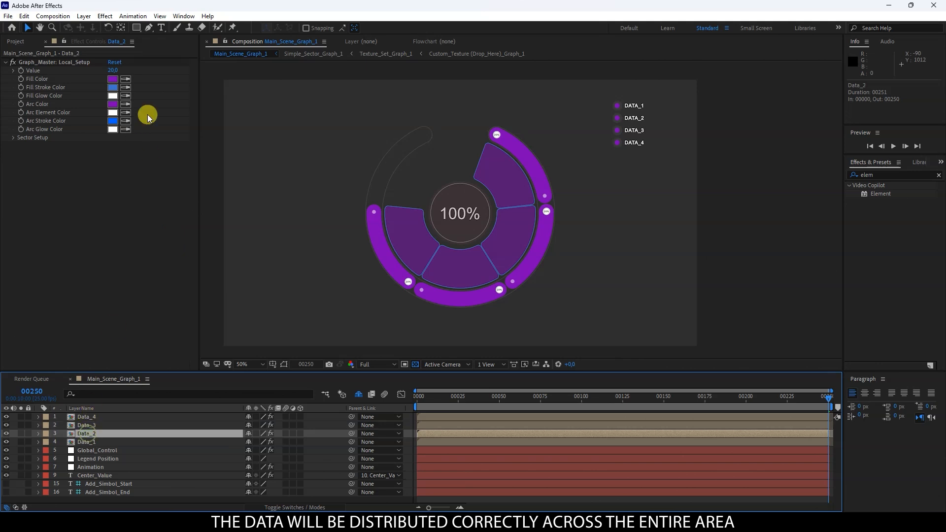
left_click(114, 71)
type("30")
left_click(125, 176)
Set the value of the Data_3 sector to 15.
left_click(92, 427)
left_click(112, 71)
type("35")
left_click(124, 146)
left_click(113, 70)
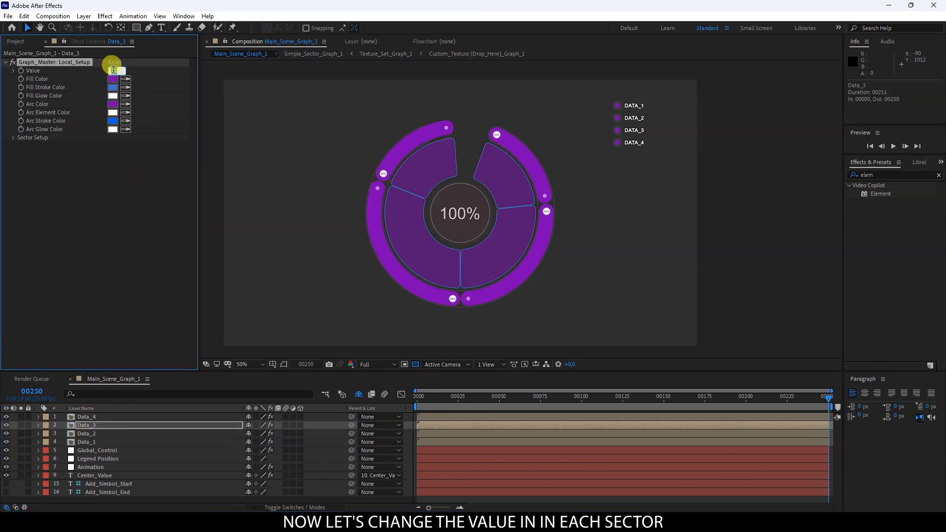
type("15")
key("Return")
Set the value of the Data_4 sector to 30.
left_click(88, 417)
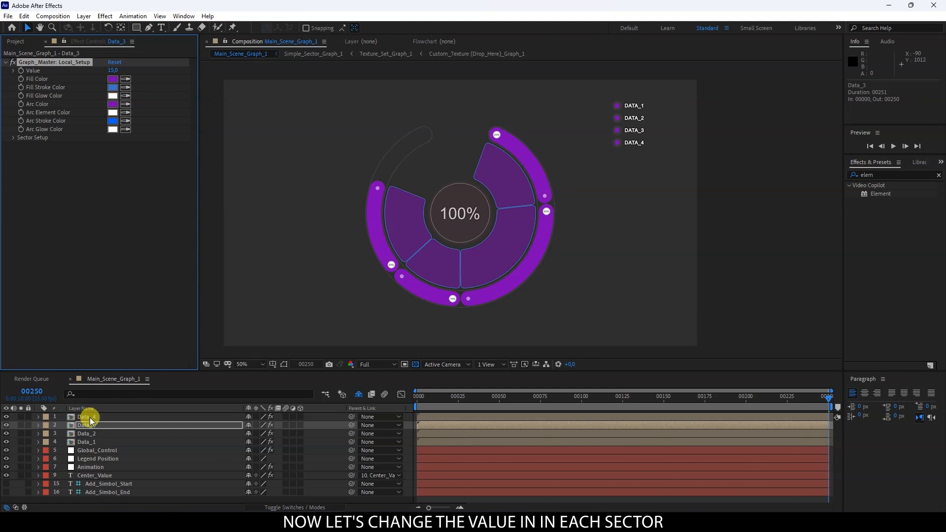
type("30")
key("Return")
Color the fill and arc of Data_1 blue and those of Data_2 yellow.
left_click(92, 443)
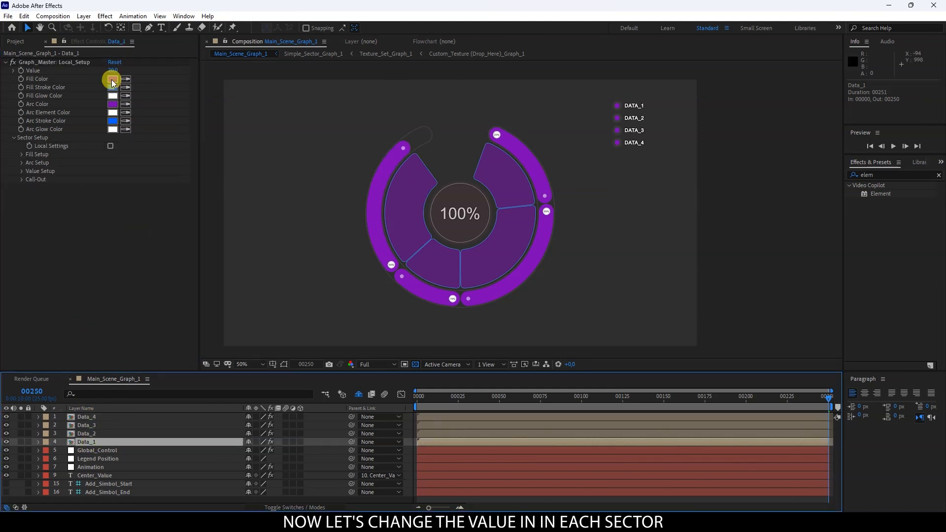
left_click(113, 80)
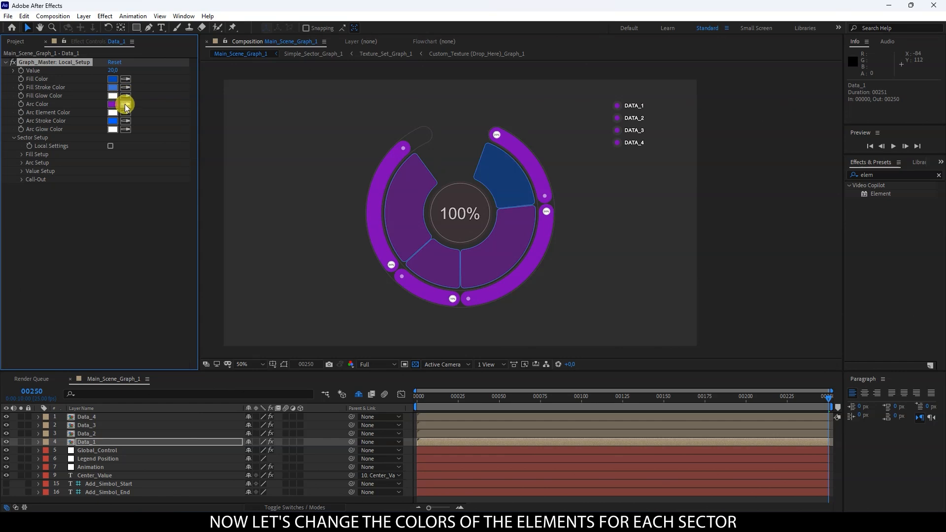
left_click(88, 434)
left_click(113, 79)
left_click(594, 345)
left_click(672, 241)
left_click(126, 104)
left_click(112, 78)
Color the fill of Data_3 orange and match its arc color to it.
left_click(92, 426)
left_click(113, 80)
left_click(594, 349)
left_click(538, 319)
left_click(594, 358)
left_click(542, 269)
left_click(670, 242)
left_click(126, 104)
left_click(113, 79)
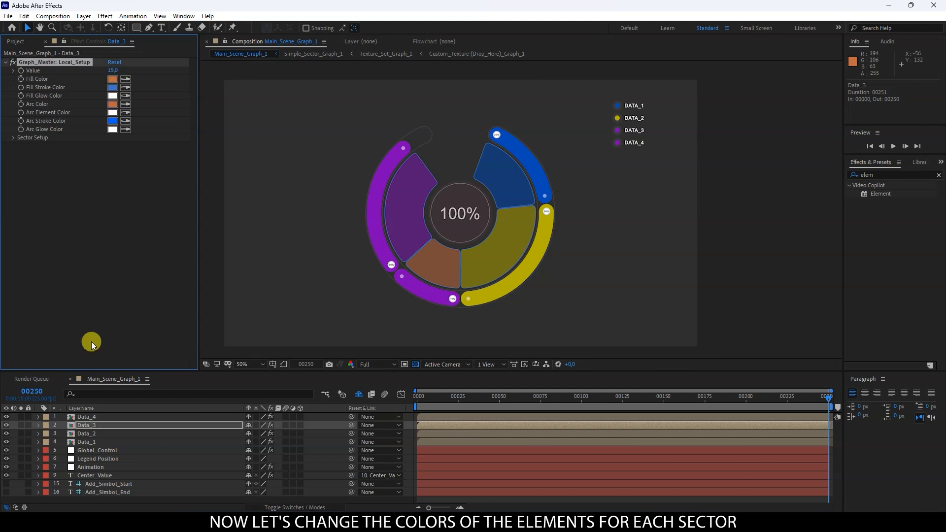
Select the Global_Control layer and open the Graph Master extension.
left_click(98, 450)
key("F2")
left_click(179, 16)
mouse_move(206, 53)
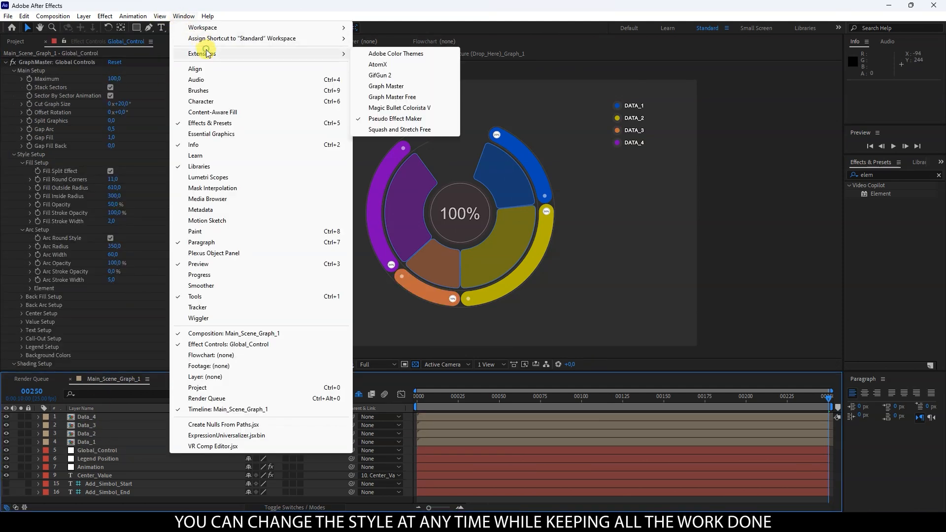
left_click(389, 86)
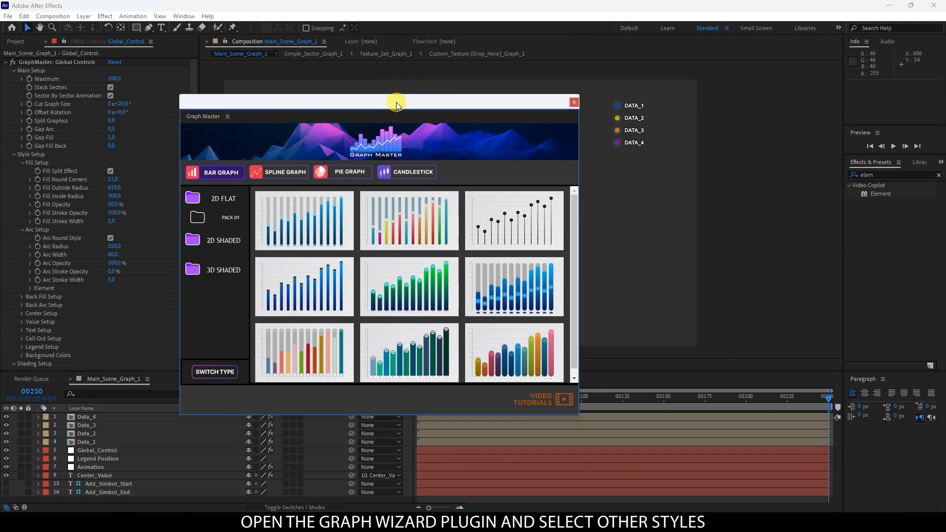
Assign the 2D Flat pie style with a thin ring and call-outs to the graph.
left_click(408, 219)
left_click_drag(532, 137, 340, 94)
left_click(291, 202)
left_click(481, 284)
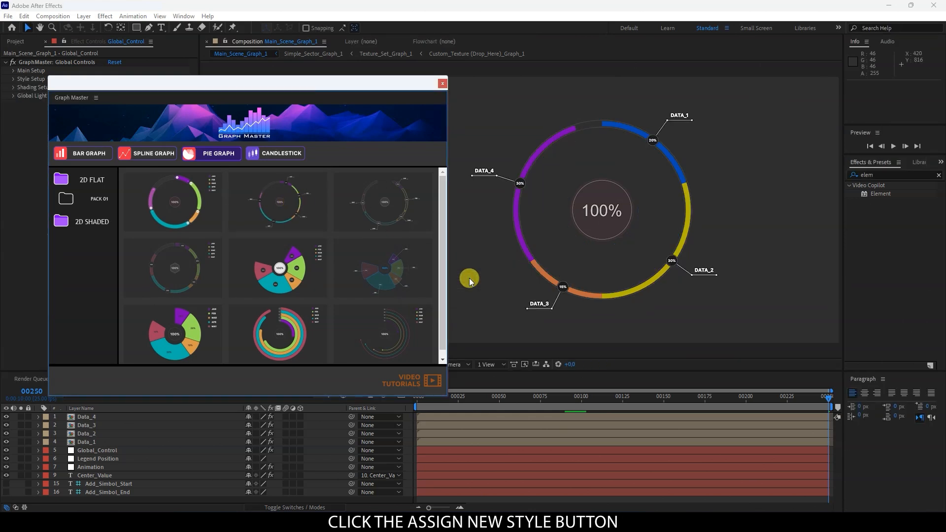
Try the 2D Flat concentric-arc style on the graph, followed by the solid-sector pie style.
left_click(272, 324)
left_click(472, 275)
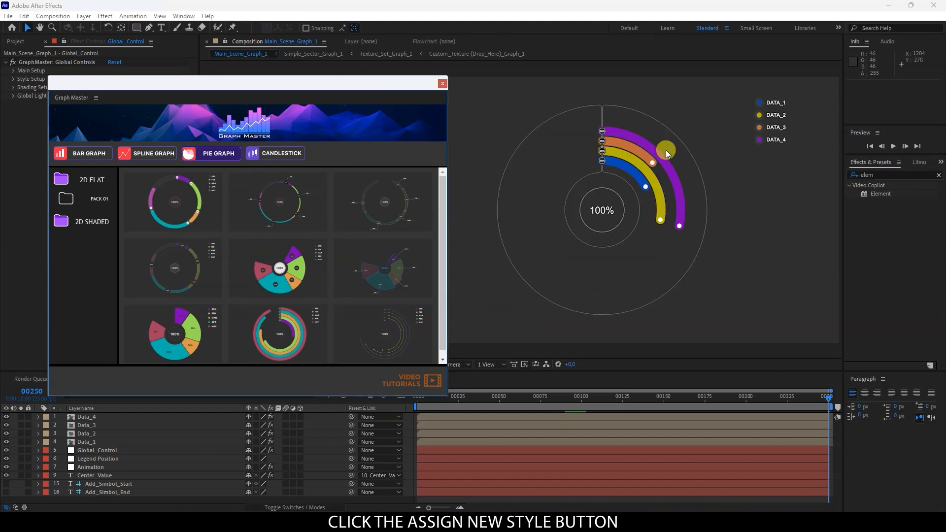
left_click(279, 308)
left_click(469, 275)
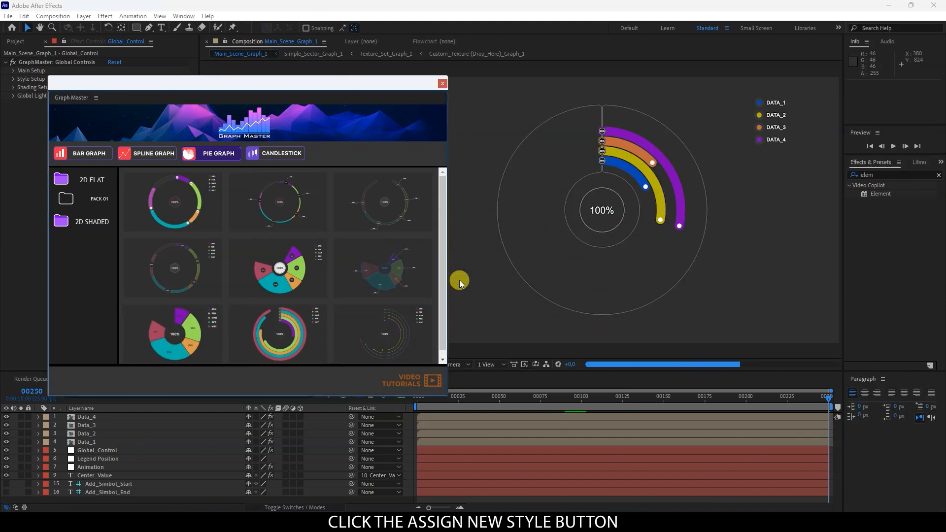
Assign the 2D Shaded pie style with a thin ring and call-outs to the graph, and close Graph Master.
left_click(74, 222)
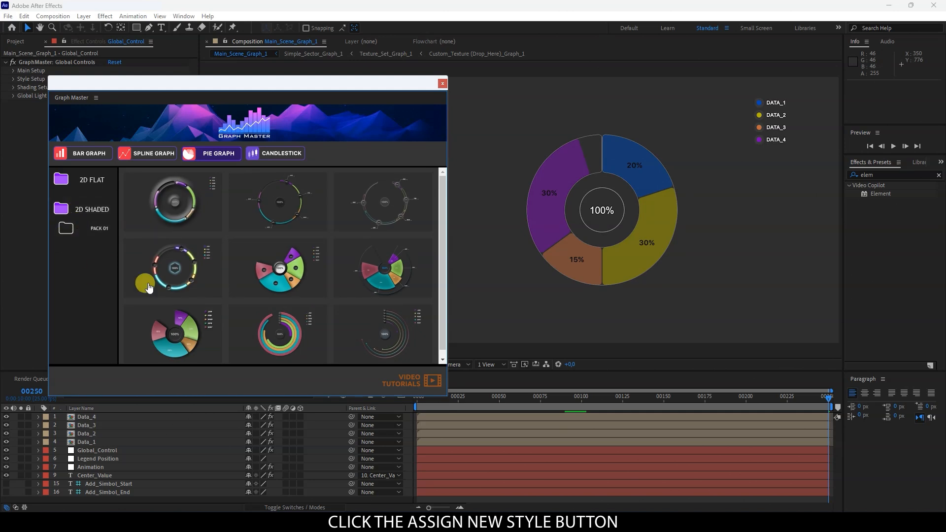
left_click(276, 195)
left_click(487, 281)
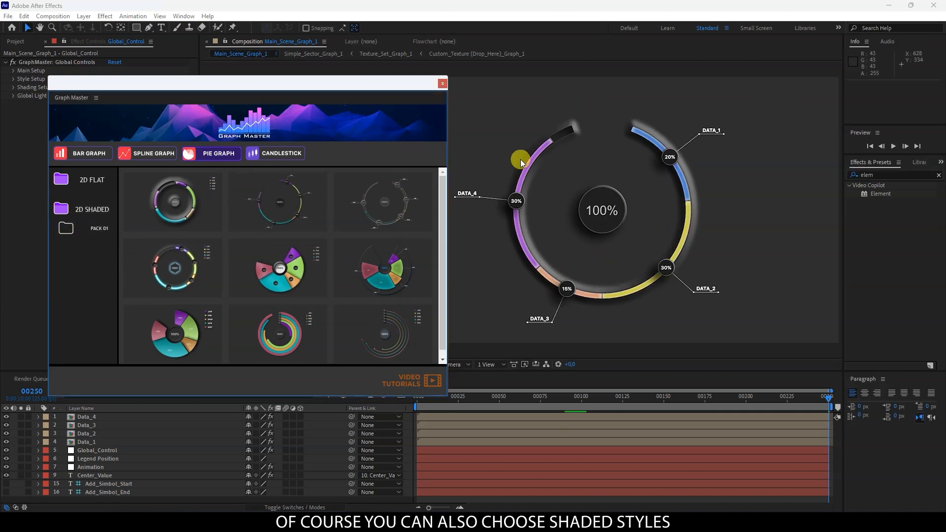
left_click(442, 83)
key("h")
left_click_drag(577, 187, 474, 174)
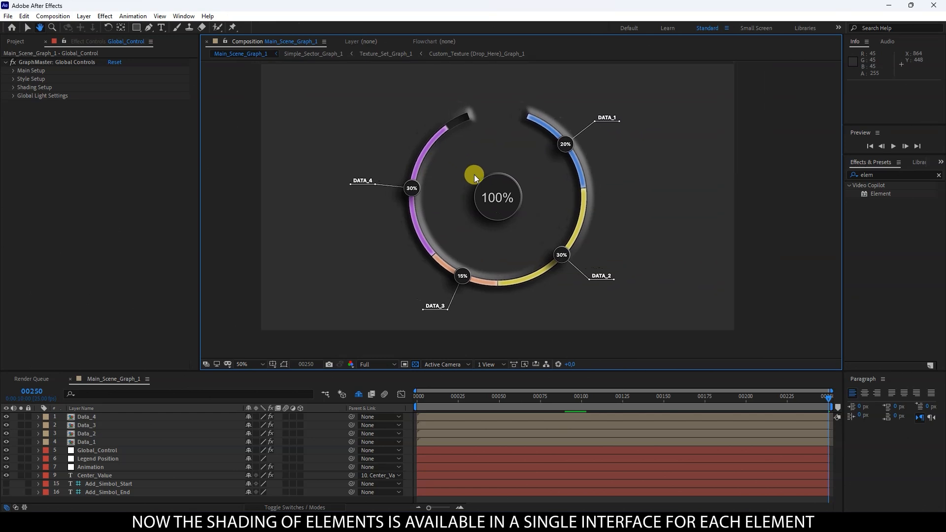
Expand the Back Arc Shading settings of the Global_Control layer, including their Bevel and Emboss group.
left_click(91, 450)
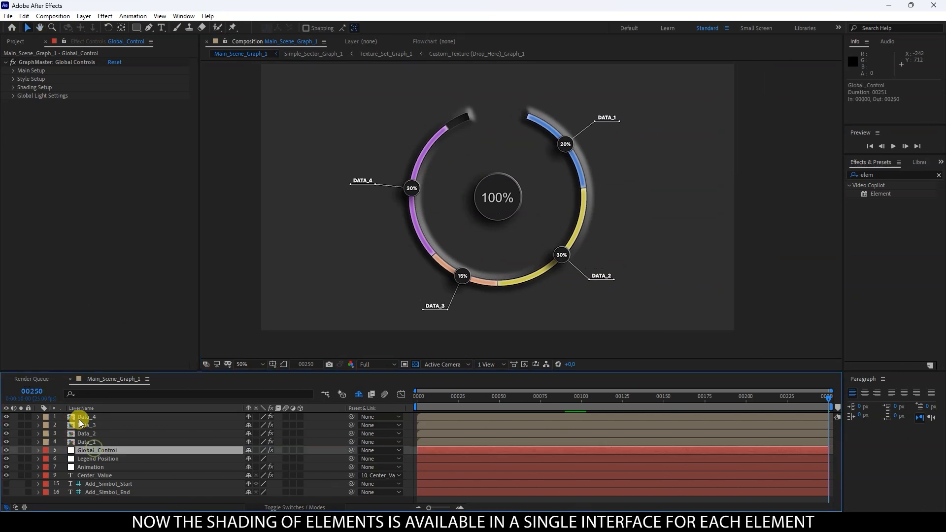
left_click(14, 87)
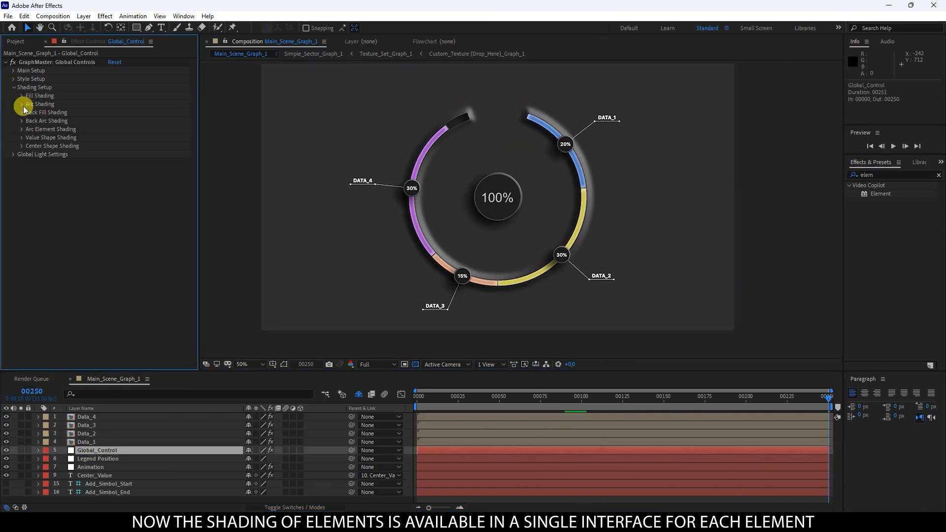
key("slash")
left_click_drag(513, 154, 477, 268)
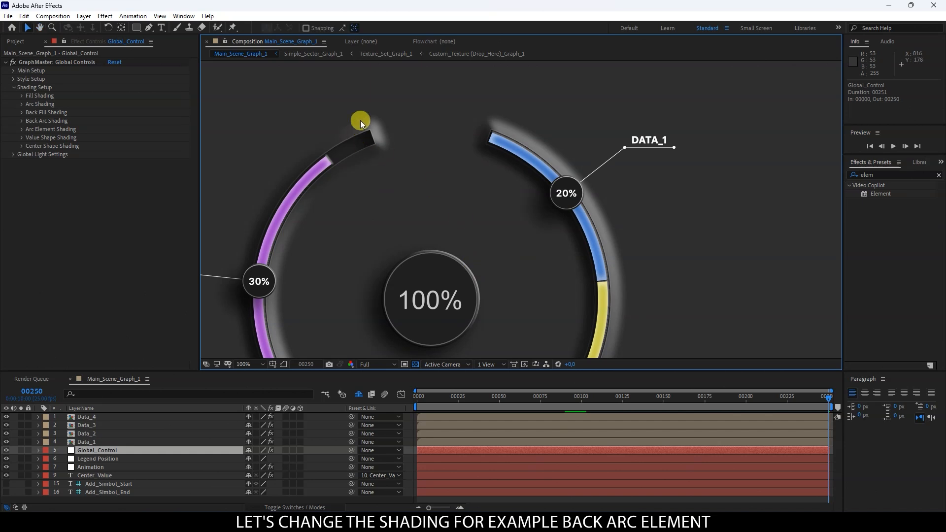
left_click(22, 121)
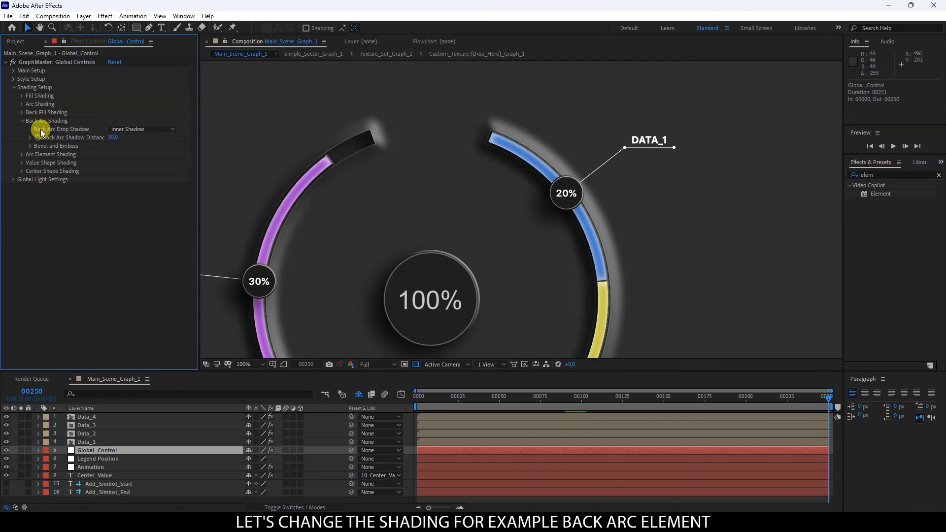
left_click(29, 145)
Try the Emboss bevel style on the back arc, followed by Pillow Emboss.
left_click(129, 154)
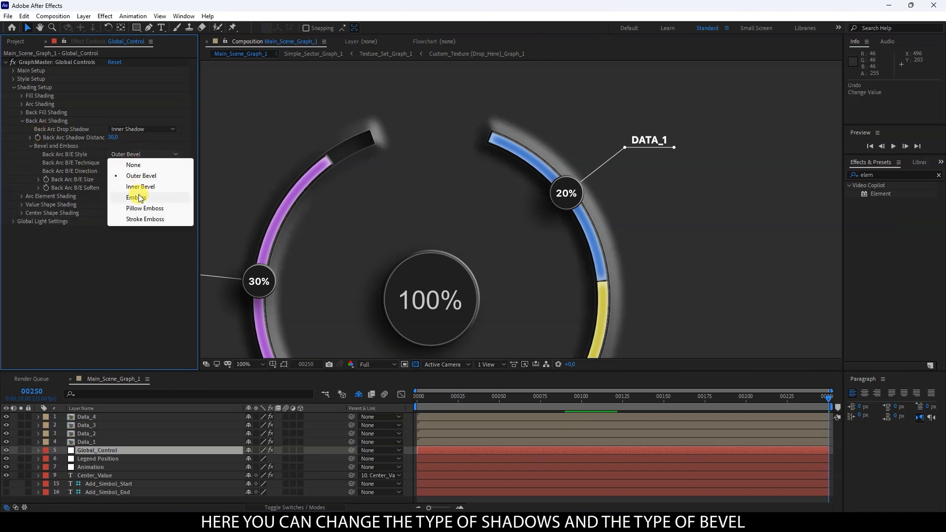
left_click(139, 197)
left_click(143, 154)
left_click(145, 208)
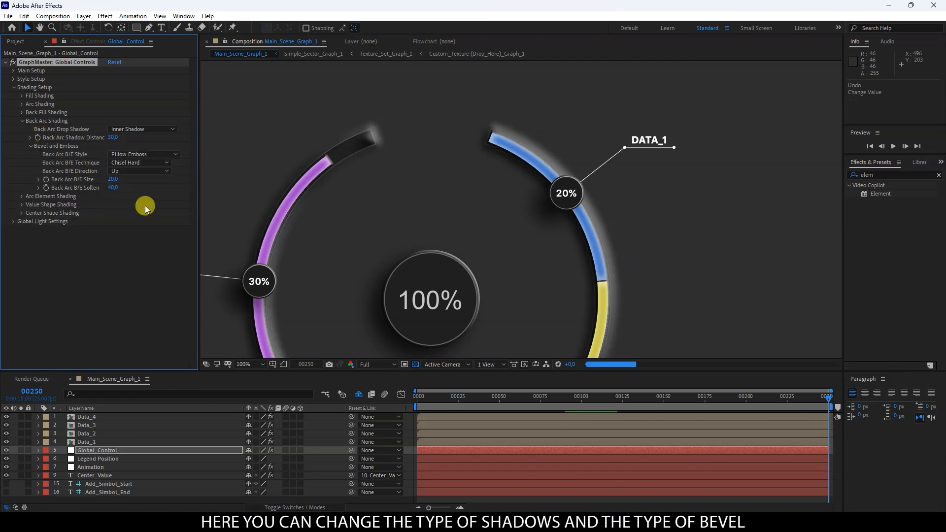
left_click_drag(301, 228, 323, 224)
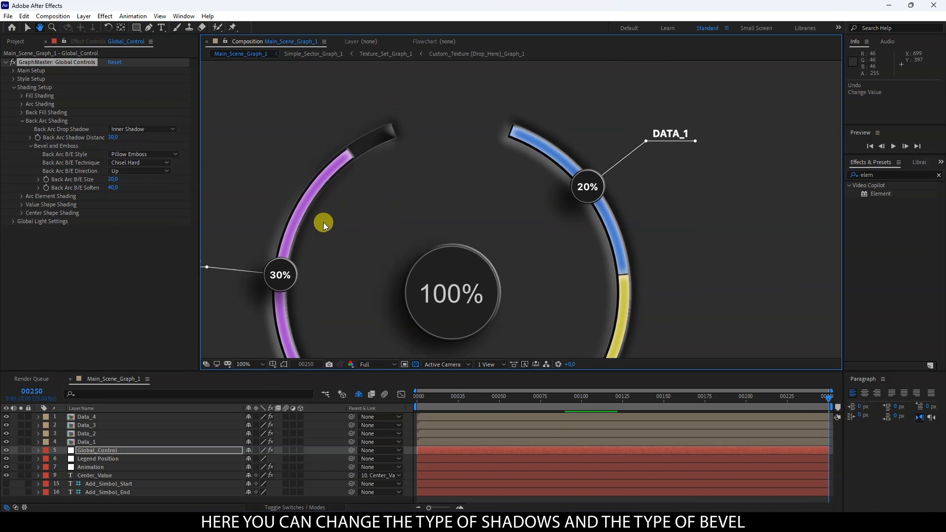
Set the back arc's bevel style to Inner Bevel and its drop shadow to Outer Shadow.
left_click(136, 155)
left_click(140, 186)
left_click(142, 129)
left_click(134, 149)
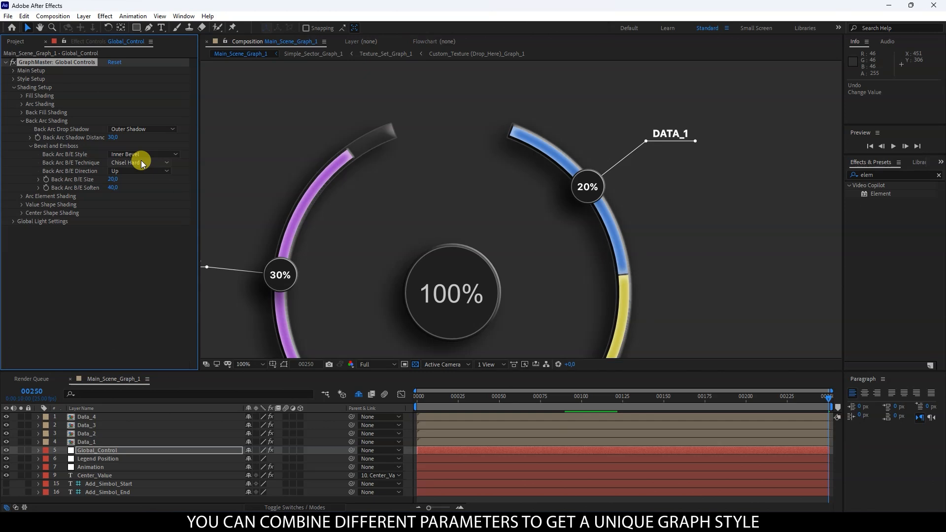
Set the back arc's bevel size to 2 and its bevel soften to 0.
left_click(111, 178)
type("2")
left_click(124, 242)
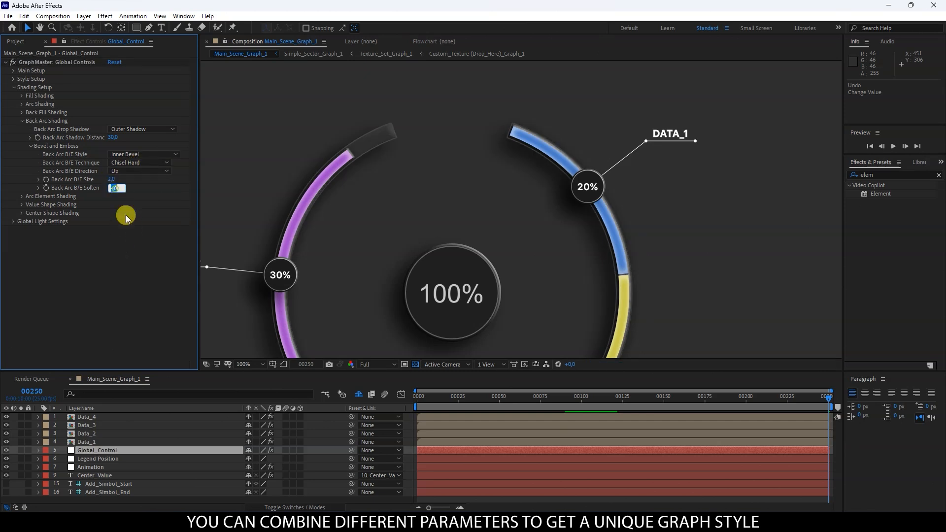
type("0")
key("Return")
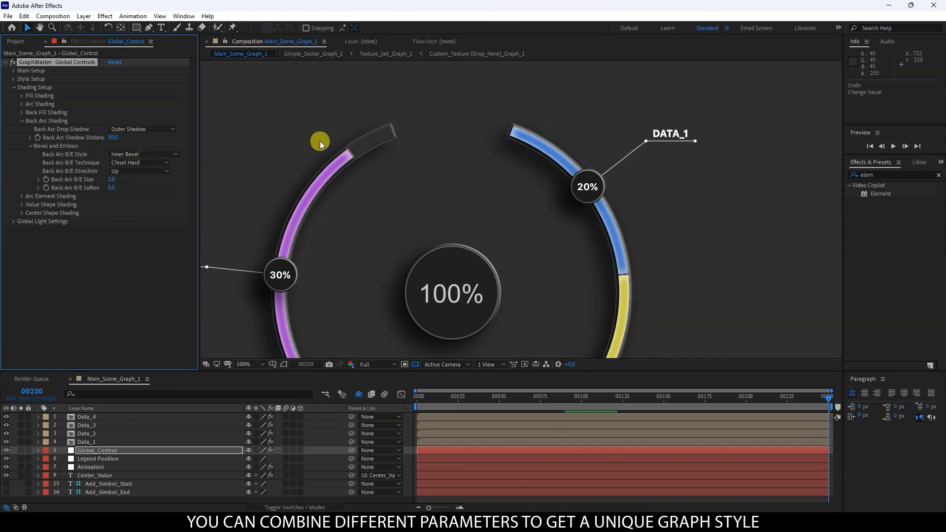
Set the bevel direction to Down in the Bevel and Emboss settings of Arc Shading.
left_click(22, 104)
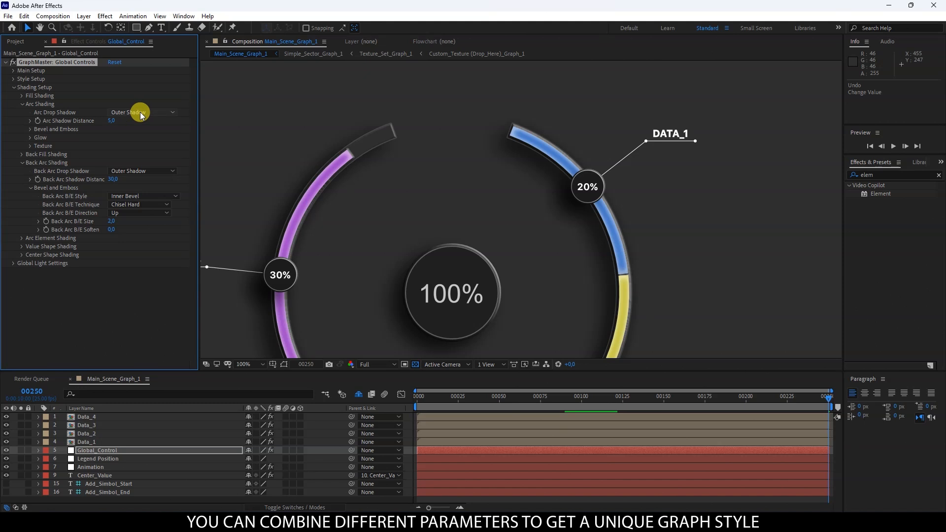
left_click(30, 129)
left_click(132, 155)
left_click(132, 164)
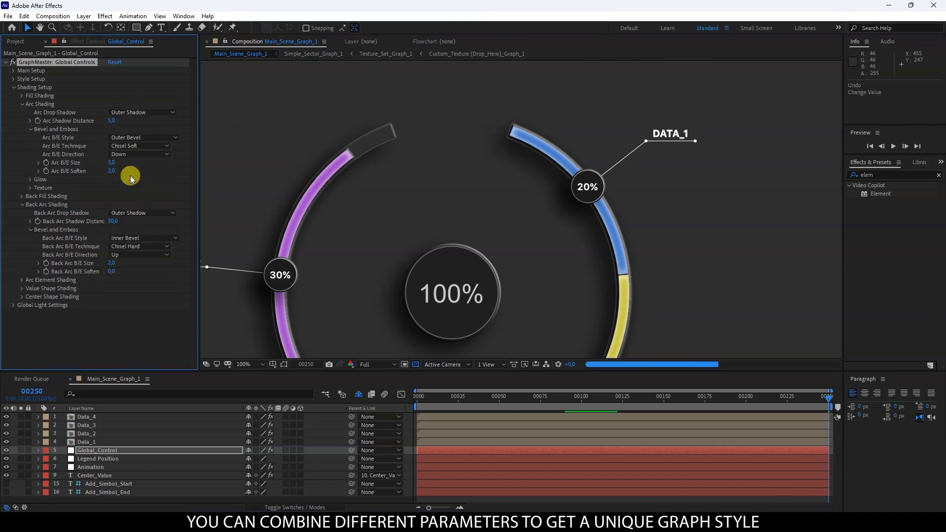
Thicken the arc sectors and round their ends through the Arc Setup style settings.
left_click(14, 79)
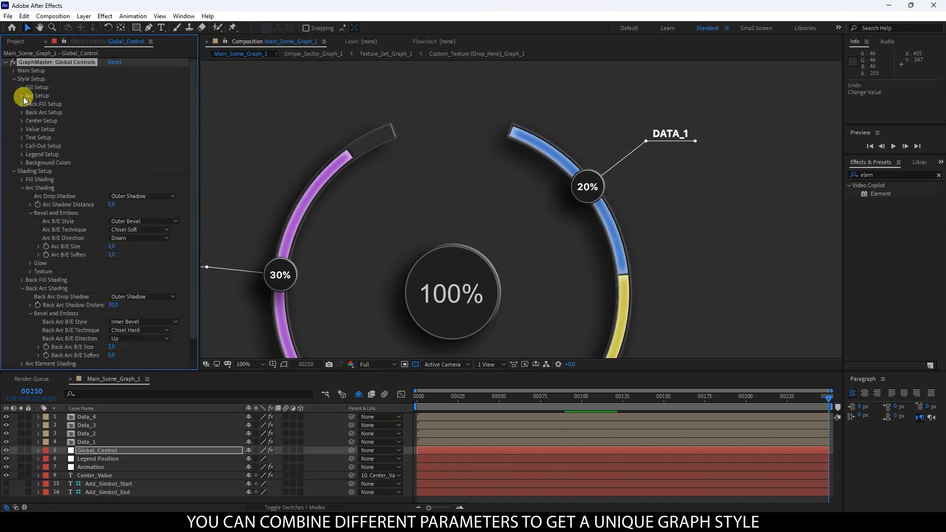
left_click(21, 95)
left_click(109, 105)
left_click_drag(110, 120, 153, 131)
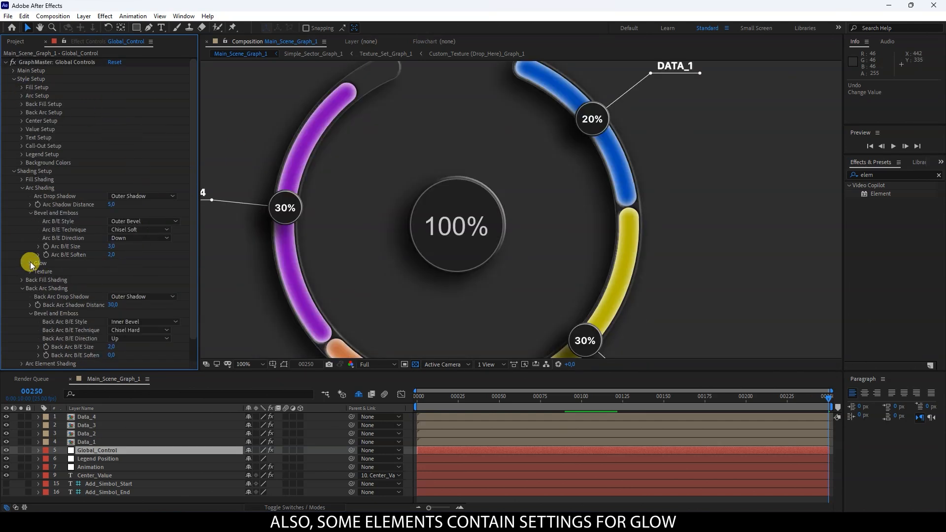
Change the arc's glow type to Outer Glow in the Arc Shading settings.
left_click(31, 264)
left_click(126, 271)
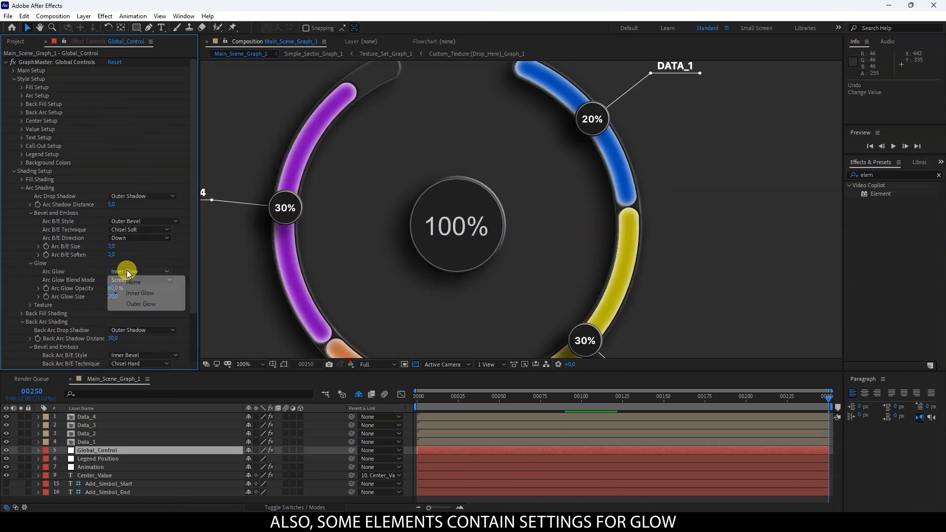
left_click(135, 304)
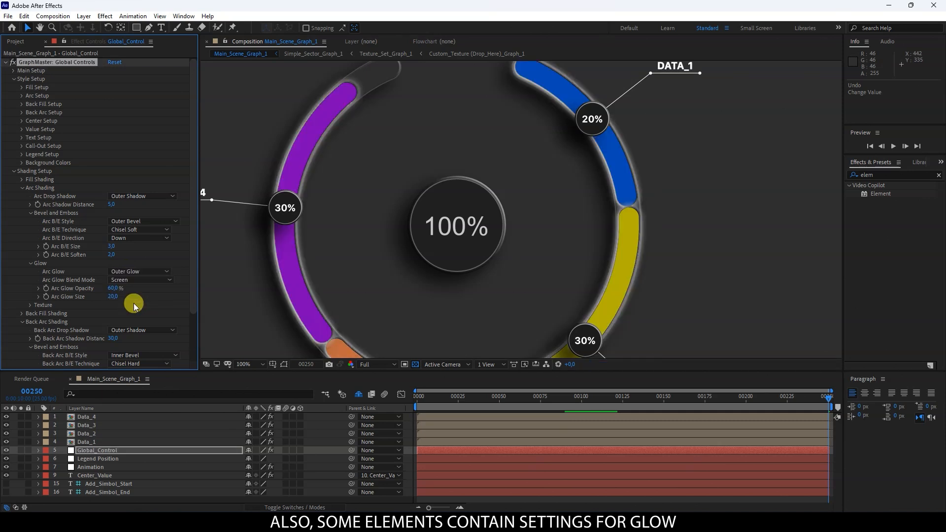
left_click_drag(334, 166, 331, 147)
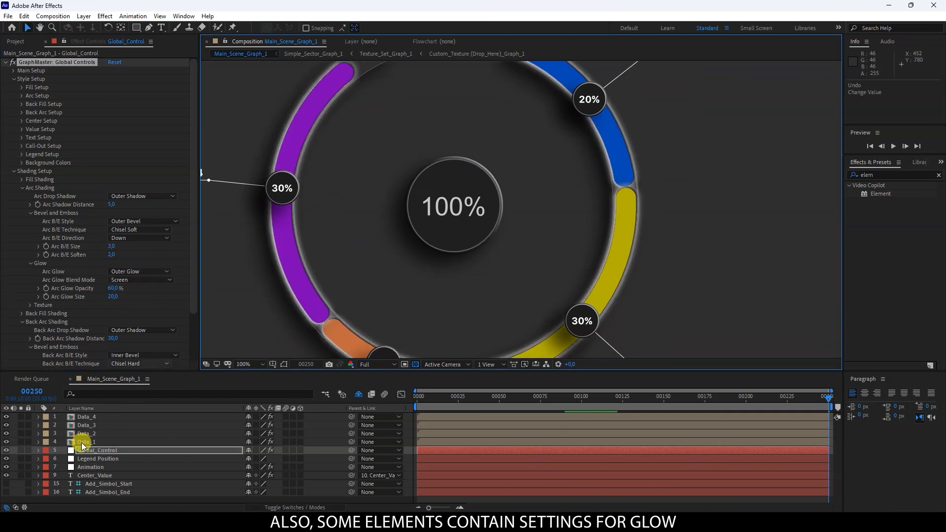
Match the Arc Glow Color of the Data_1, Data_2, Data_3 and Data_4 layers to each sector's own color.
left_click(82, 442)
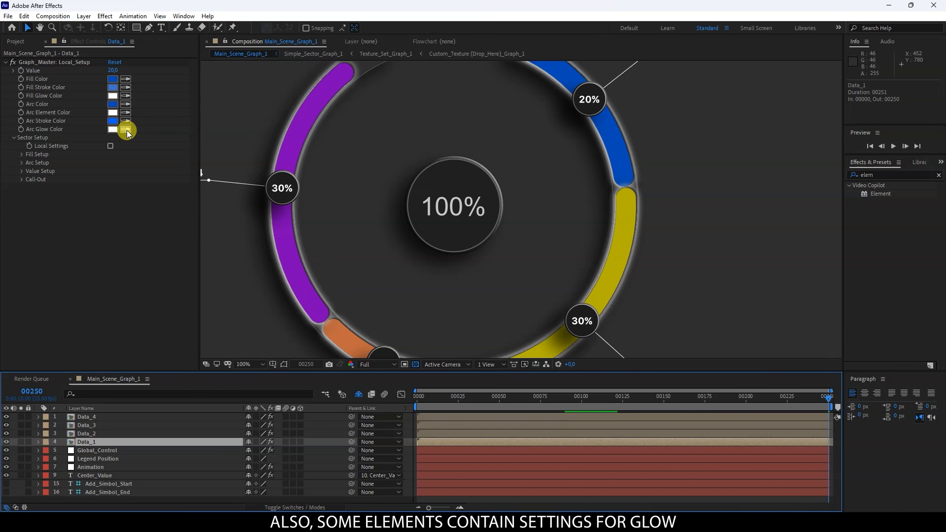
left_click(86, 433)
left_click(76, 425)
left_click(71, 417)
left_click(285, 238)
key("comma")
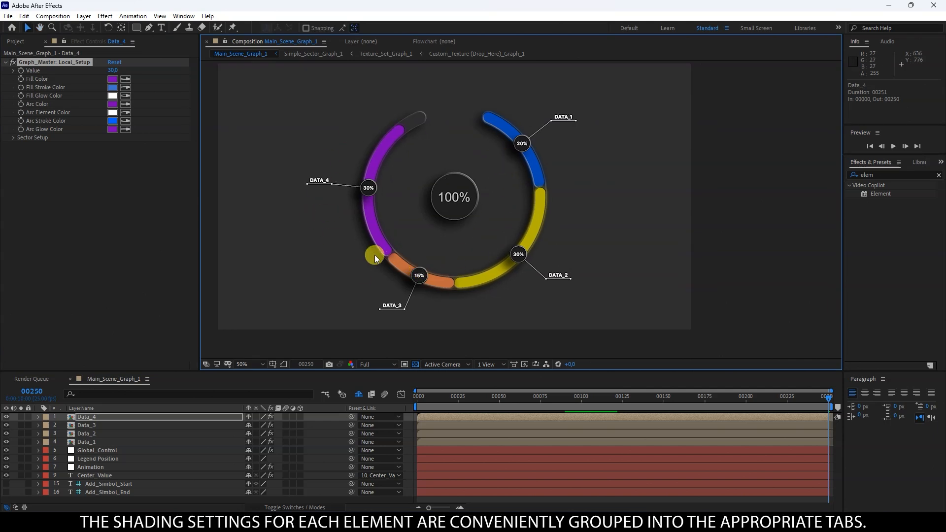
key("period")
left_click_drag(414, 244, 482, 249)
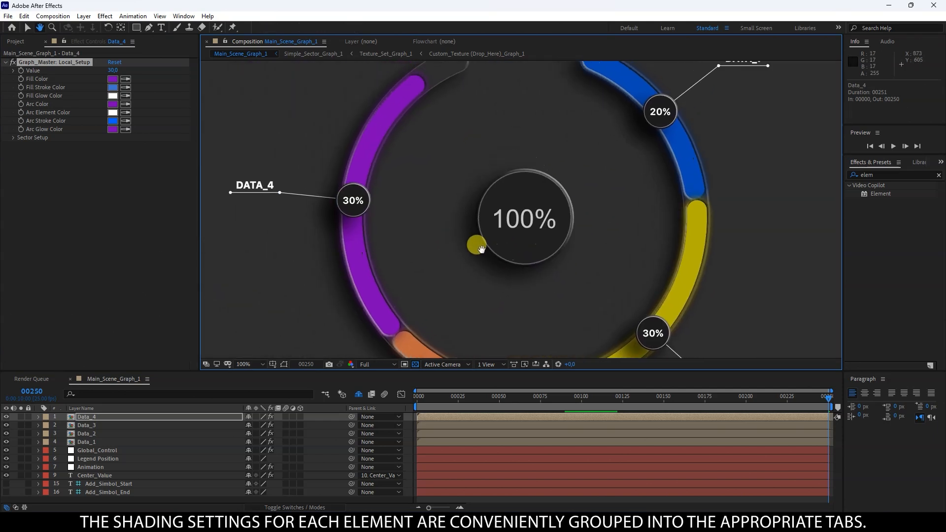
On Global_Control, give the center shape an Inner Shadow drop shadow and set its bevel direction to Down.
left_click(93, 450)
left_click(23, 188)
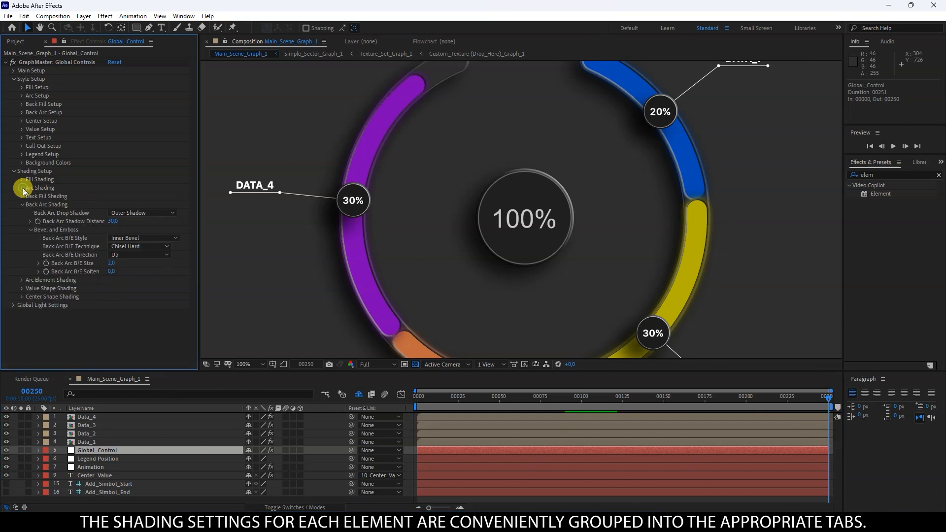
left_click(21, 204)
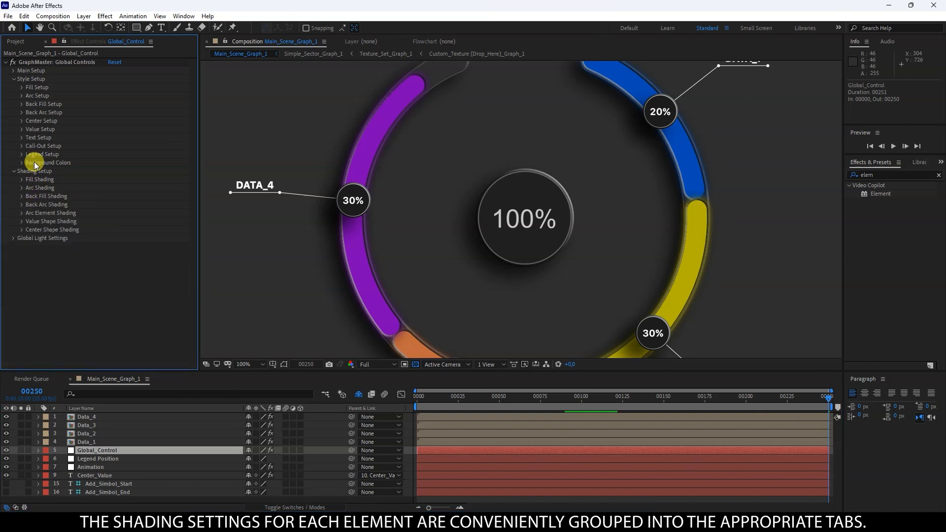
left_click(22, 230)
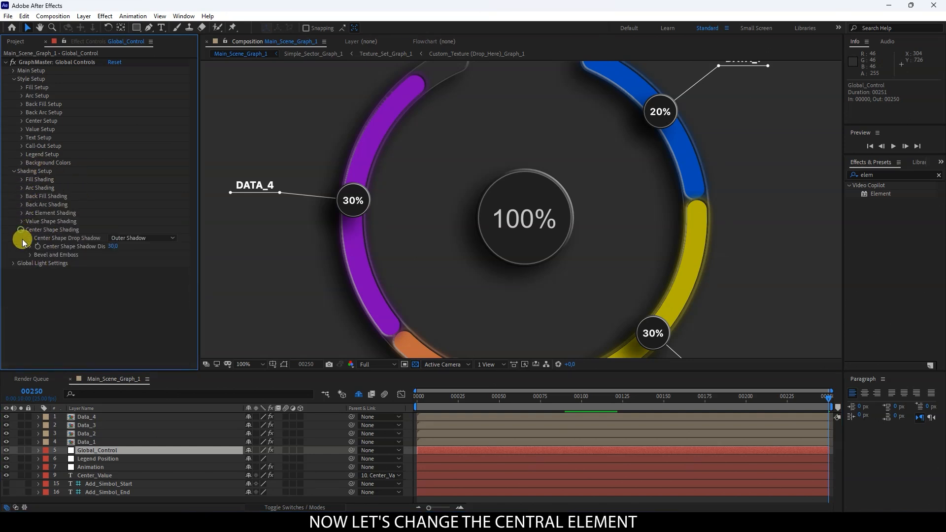
left_click(132, 238)
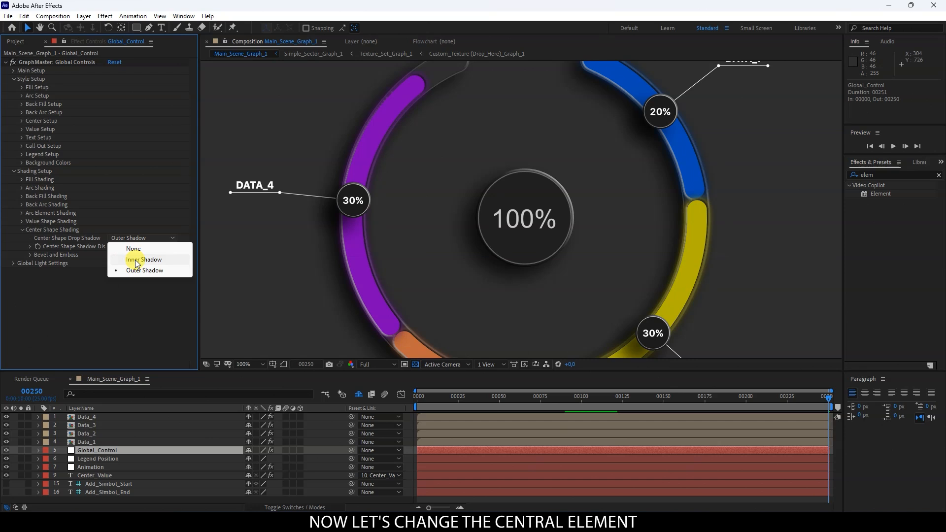
left_click(137, 261)
left_click(30, 255)
left_click(123, 280)
left_click(133, 301)
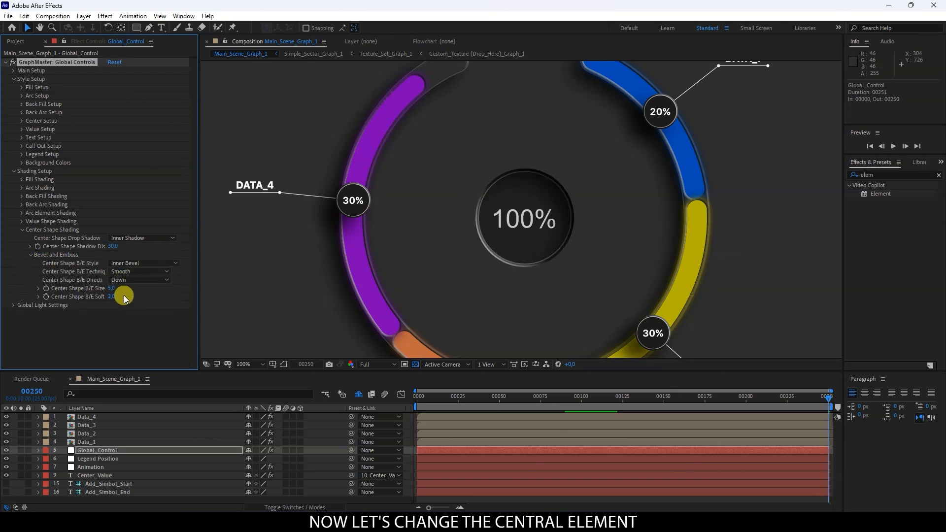
Set the center shape's bevel size to 20 after trying a size of 10.
left_click(112, 289)
type("10")
key("Return")
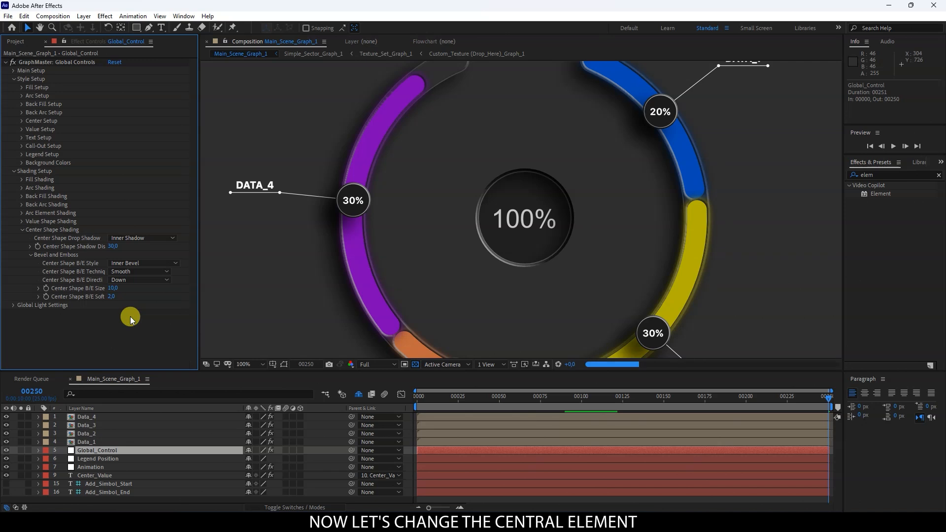
left_click(112, 289)
type("20")
left_click(136, 321)
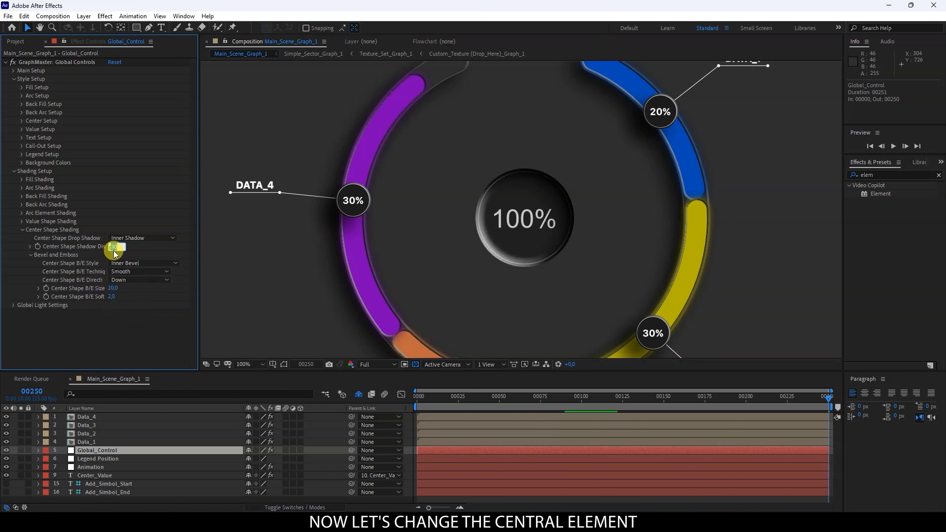
Set the center shape's shadow distance to 80 after trying a distance of 60.
type("60")
left_click(129, 331)
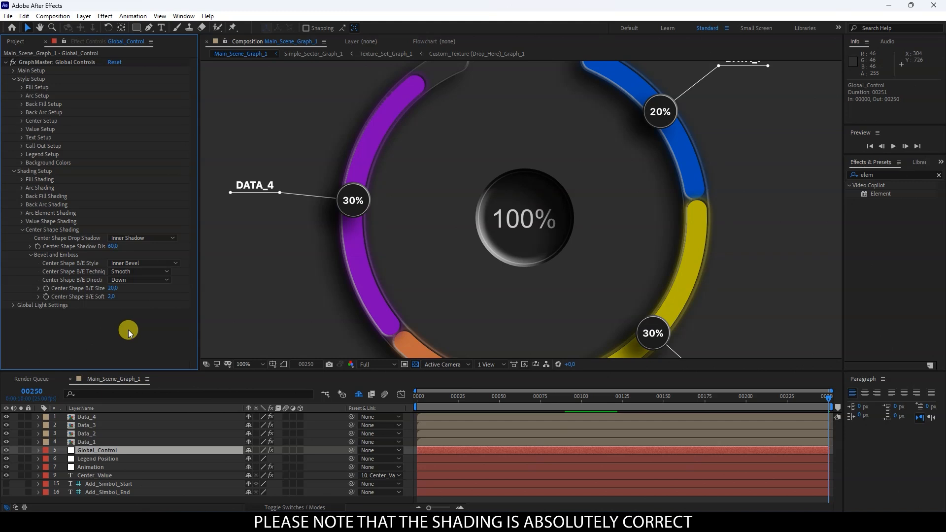
left_click_drag(113, 247, 138, 249)
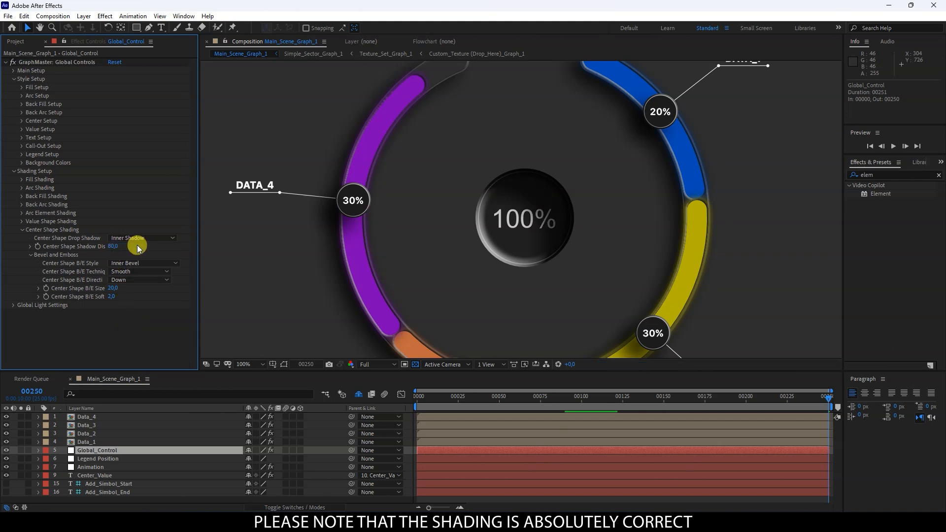
left_click_drag(496, 213, 454, 145)
left_click_drag(340, 132, 348, 193)
scroll(405, 249, "down", 1)
Rotate the Shadow Angle in the Global Light Settings to 207°.
left_click(22, 230)
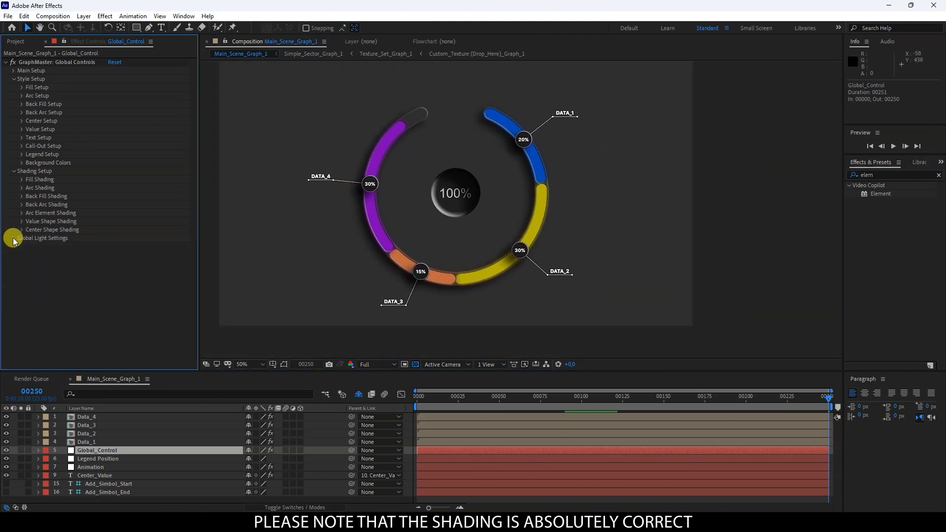
left_click(14, 238)
left_click(109, 258)
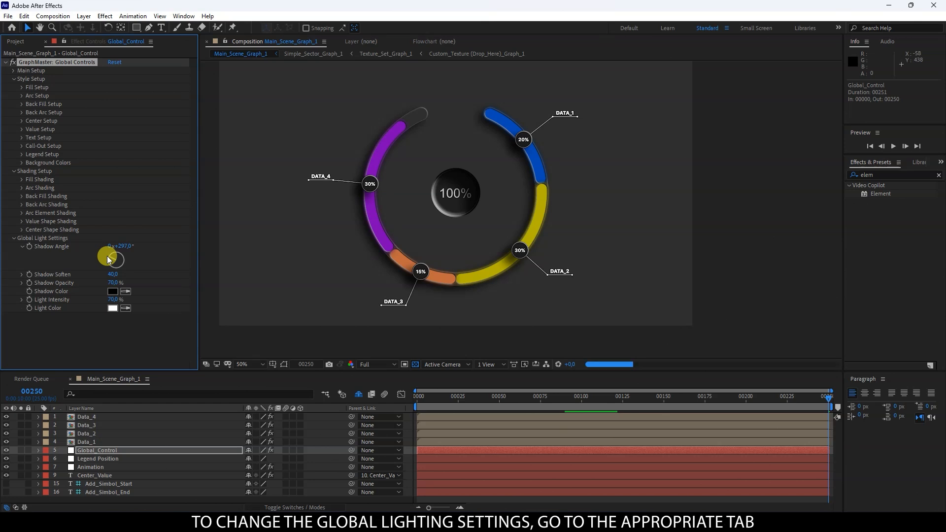
left_click_drag(113, 264, 113, 272)
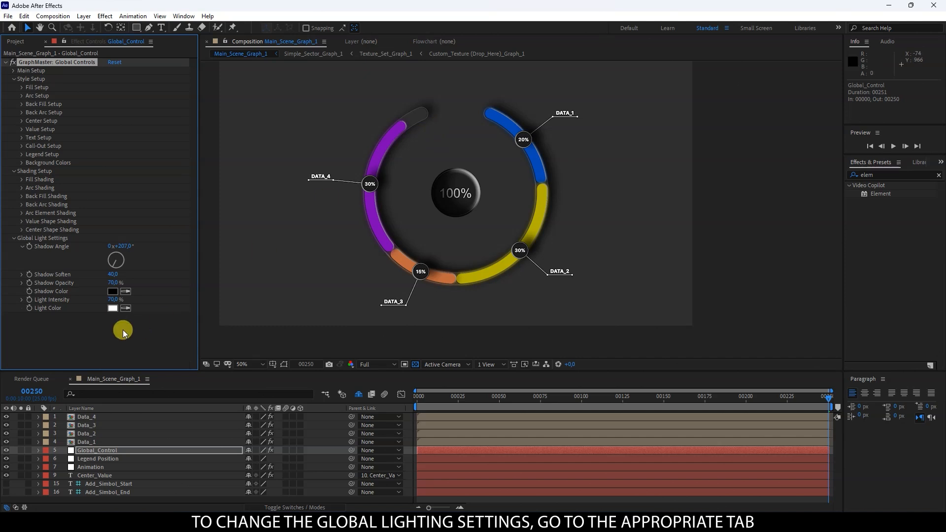
Set the global light color to red C73535 and the global shadow color to a very dark red.
left_click(112, 308)
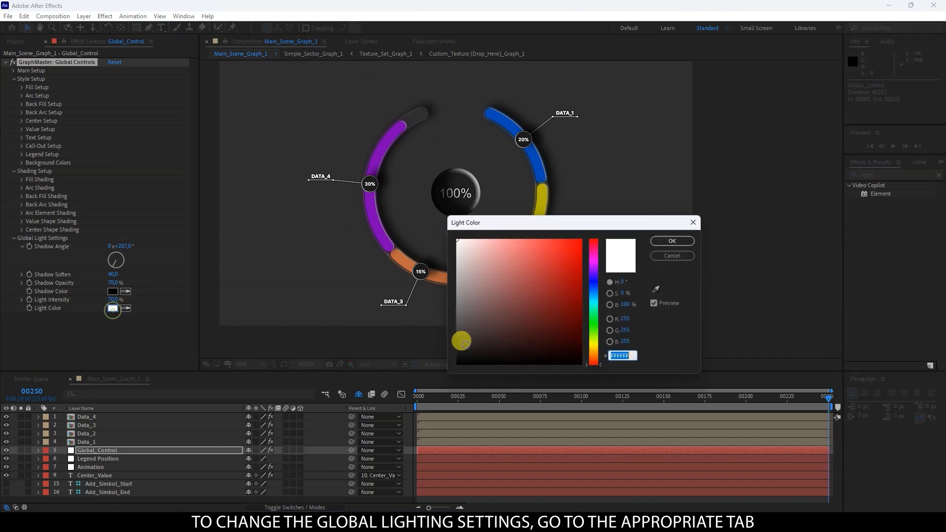
left_click(549, 266)
left_click(661, 241)
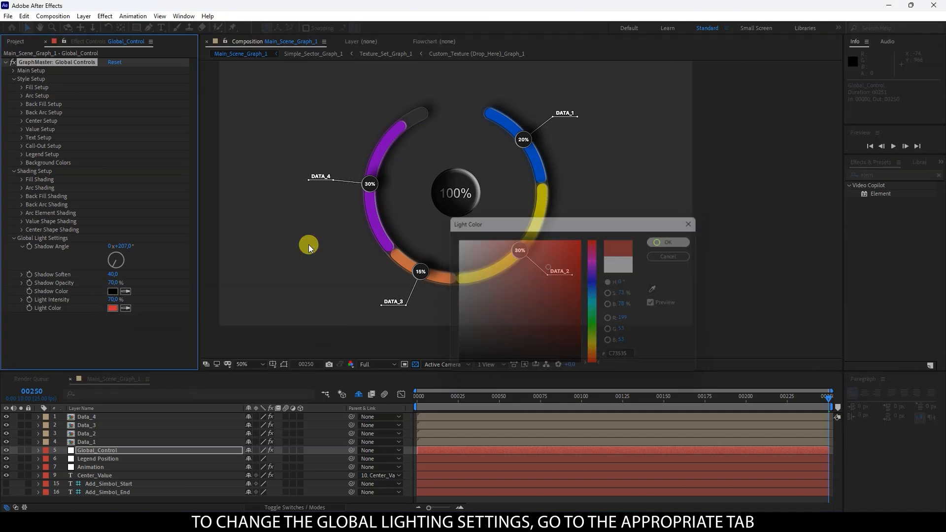
left_click(112, 292)
mouse_move(506, 340)
left_mouse_down()
mouse_move(515, 276)
mouse_move(490, 324)
mouse_move(563, 339)
left_mouse_up()
left_click(672, 241)
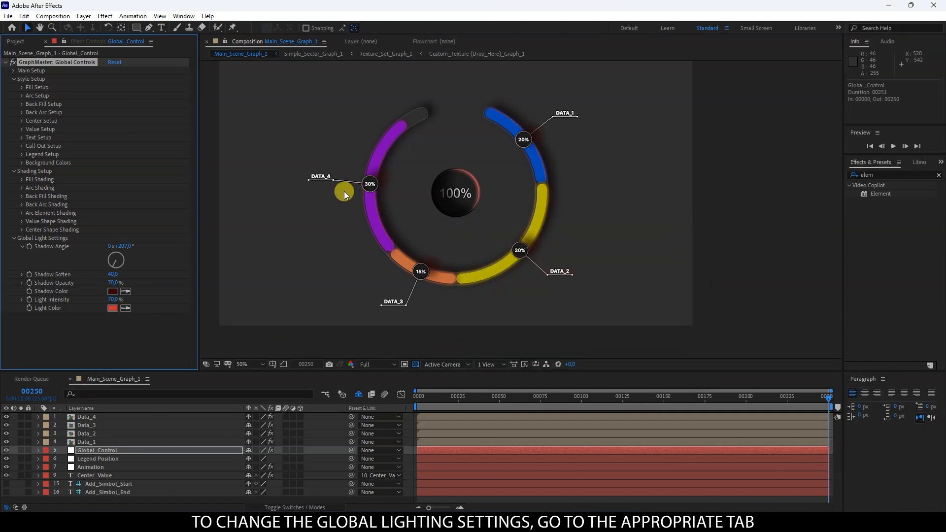
Collapse the open Style, Shading and Global Light setting groups of the Global_Control effect.
left_click(14, 238)
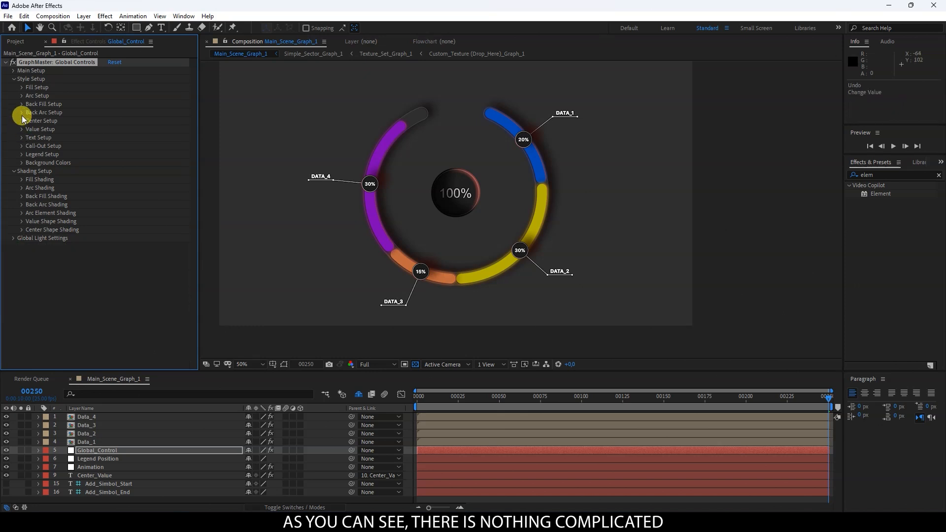
left_click(22, 88)
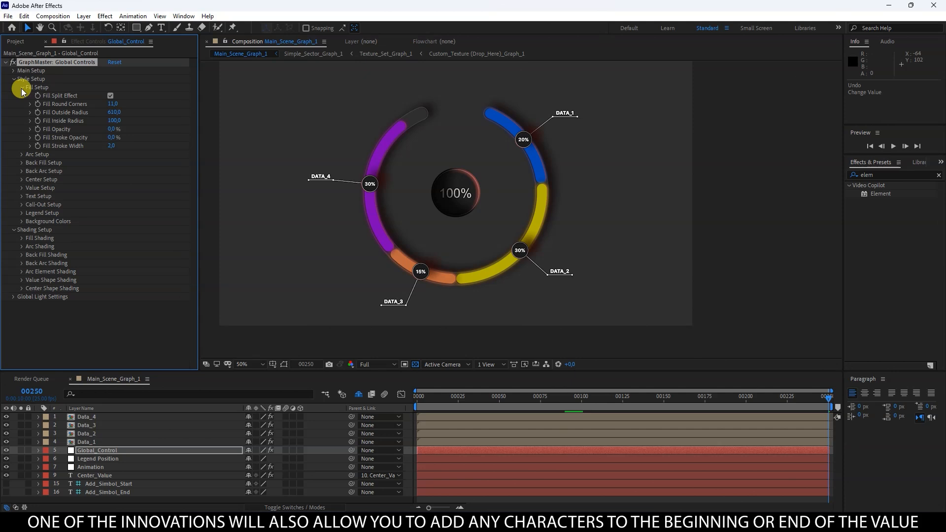
left_click(13, 80)
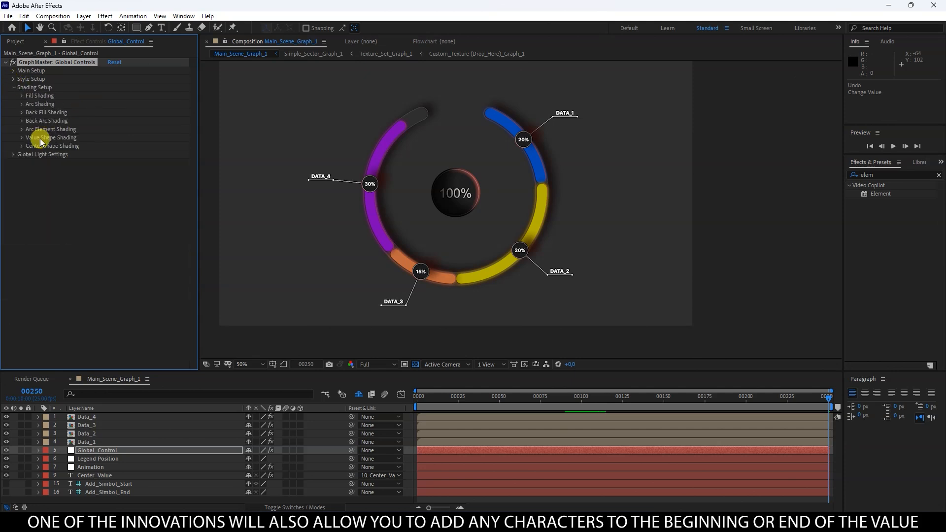
left_click(14, 87)
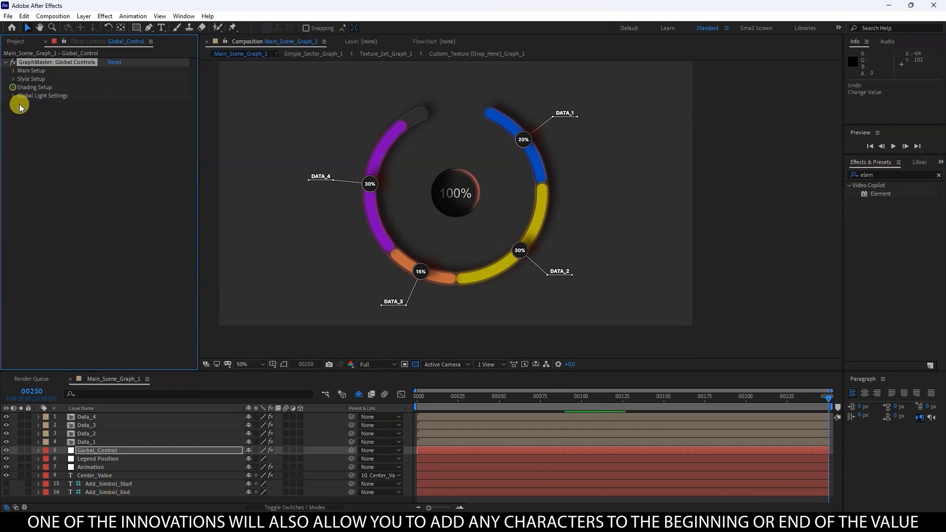
left_click(95, 253)
Change the text of the Add_Simbol_End layer to a $ sign.
left_click(106, 485)
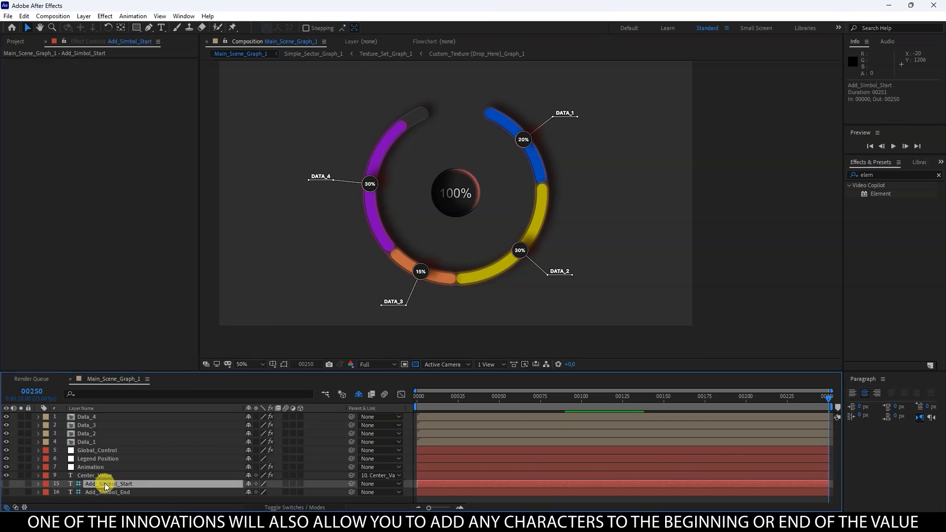
double_click(108, 485)
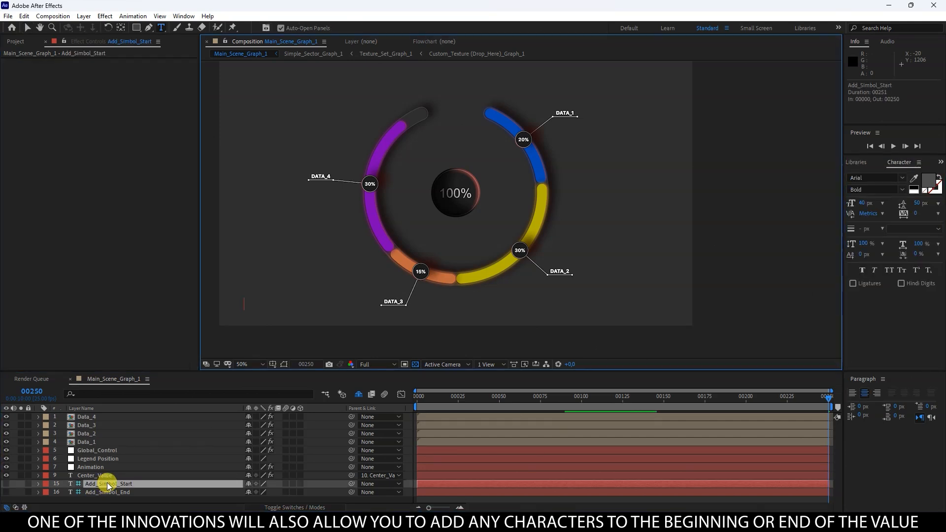
double_click(118, 493)
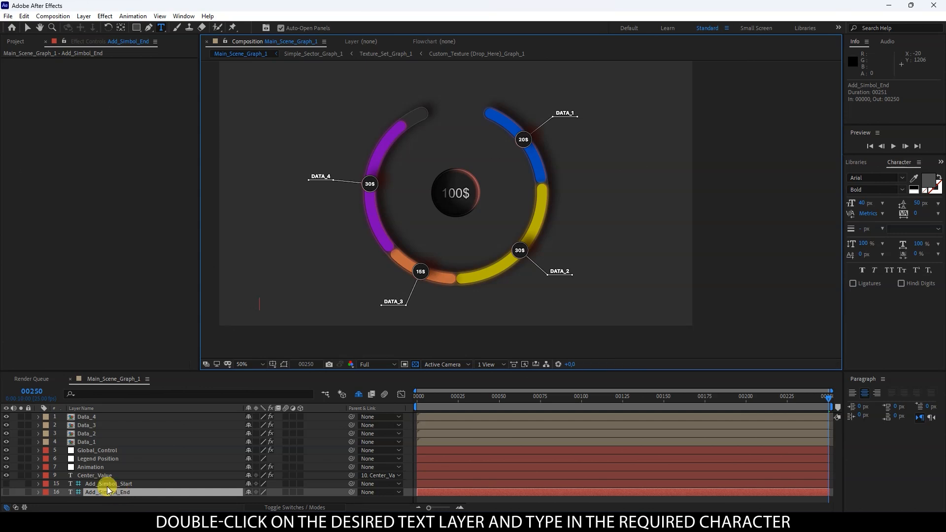
Try an exclamation mark as the text of the Add_Simbol_Start layer and remove it again.
double_click(107, 485)
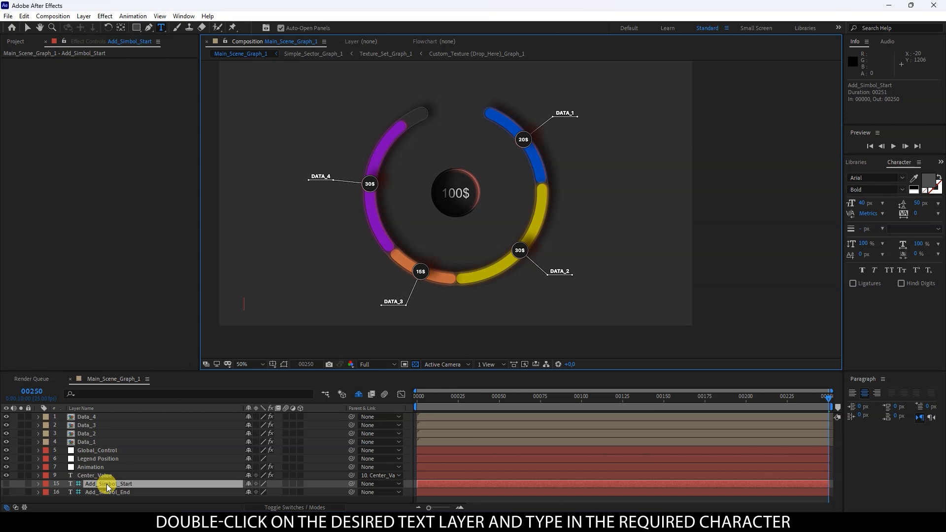
type("!")
key("BackSpace")
Delete the character in the Add_Simbol_End text layer, leave text editing and return to the Selection tool.
double_click(108, 492)
key("BackSpace")
left_click(404, 431)
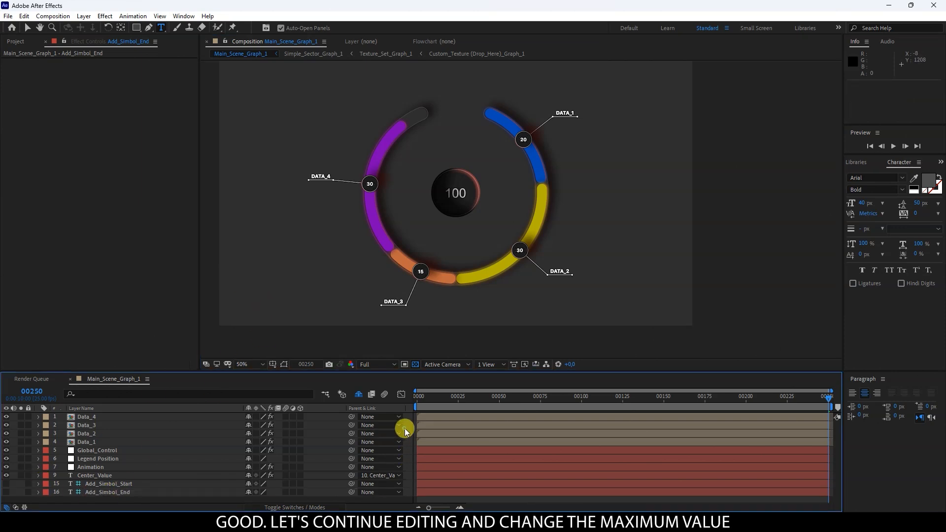
key("v")
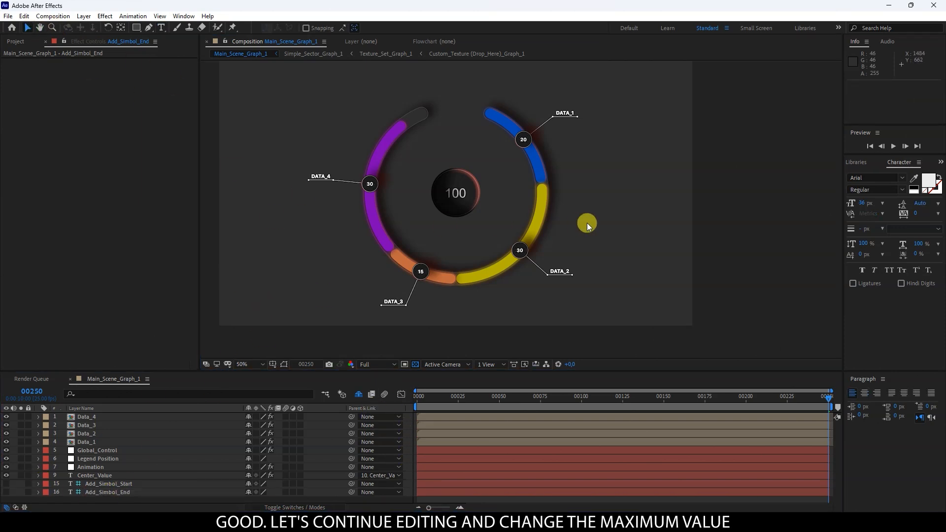
Set the Maximum value in the Main Setup of the Global_Control layer to 200.
left_click_drag(529, 162, 526, 173)
left_click(92, 451)
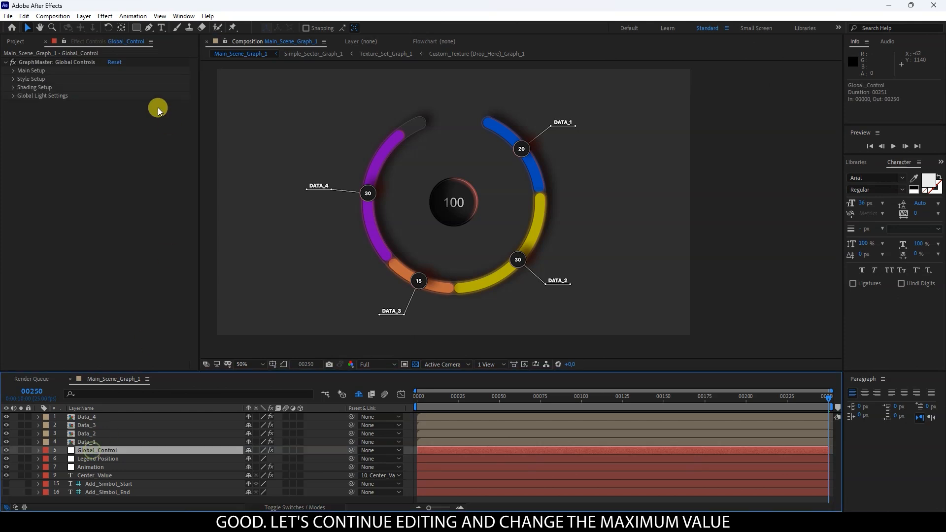
left_click(14, 70)
left_click(114, 79)
type("200")
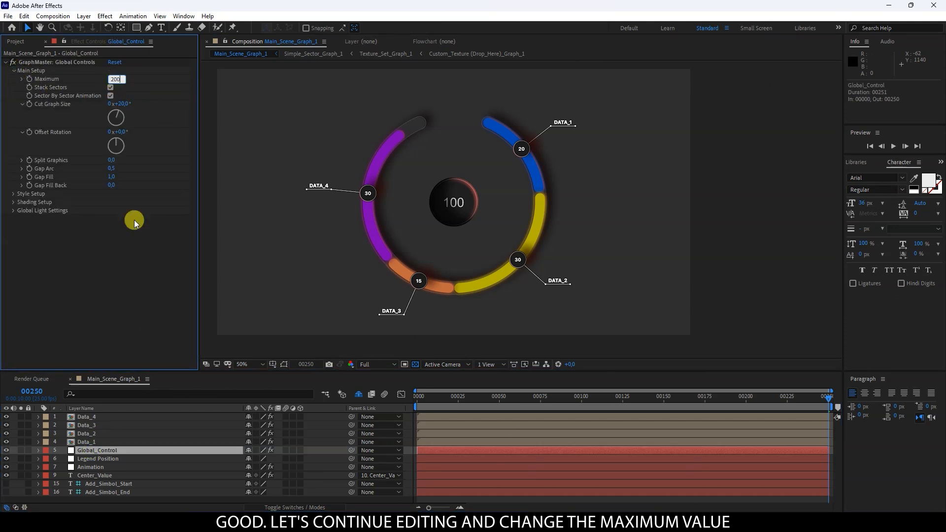
left_click(113, 307)
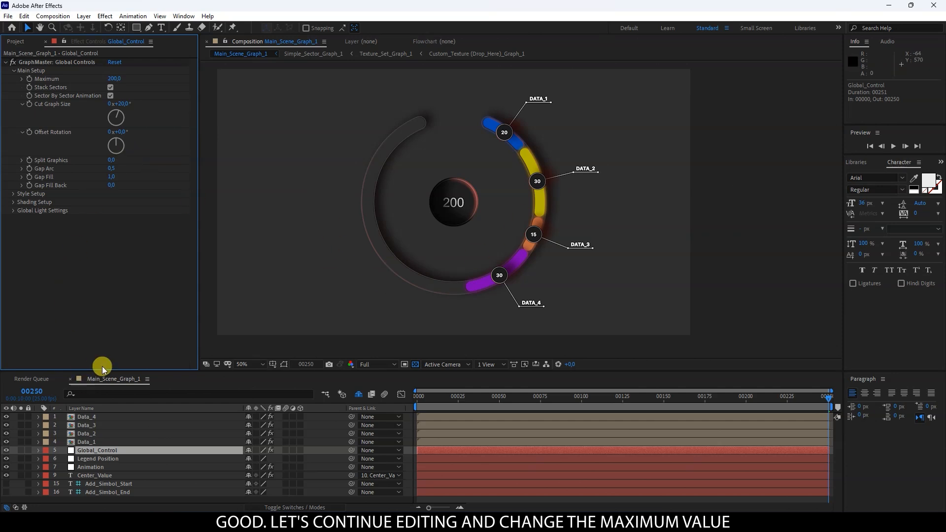
Apply the pie graph preset with thin concentric arcs from the Graph Master library as a new style and close the library.
left_click(184, 15)
mouse_move(201, 54)
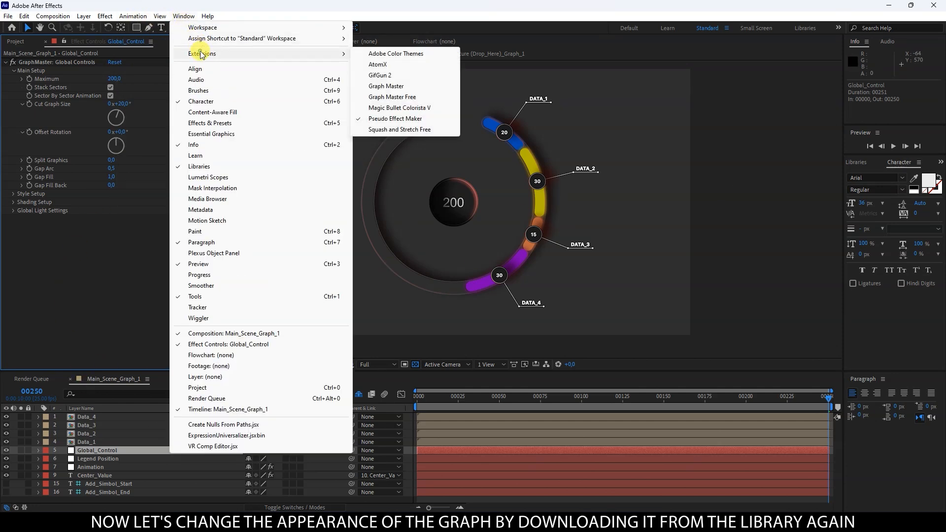
left_click(407, 89)
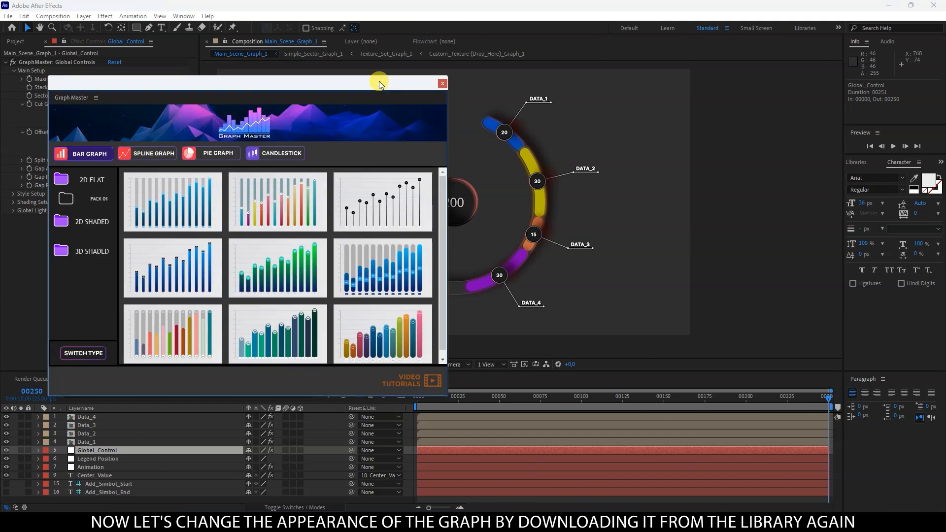
left_click(212, 154)
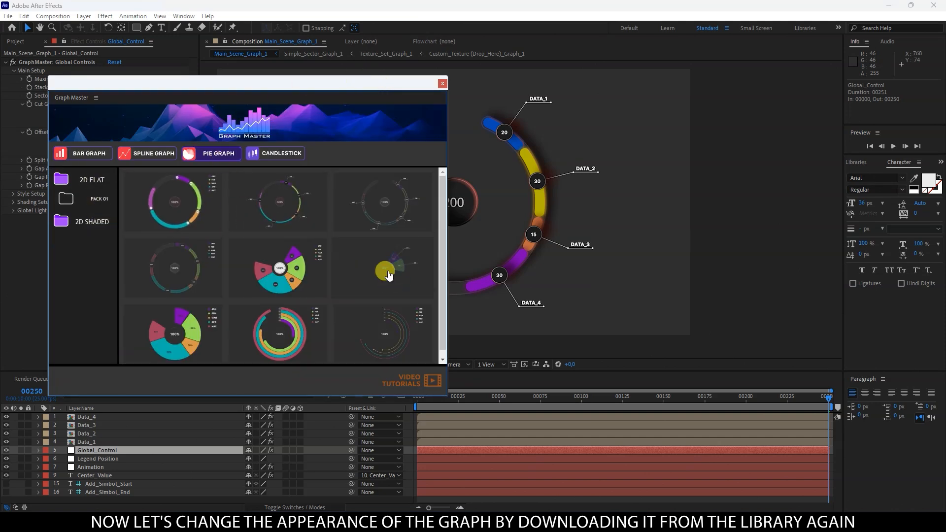
left_click(382, 331)
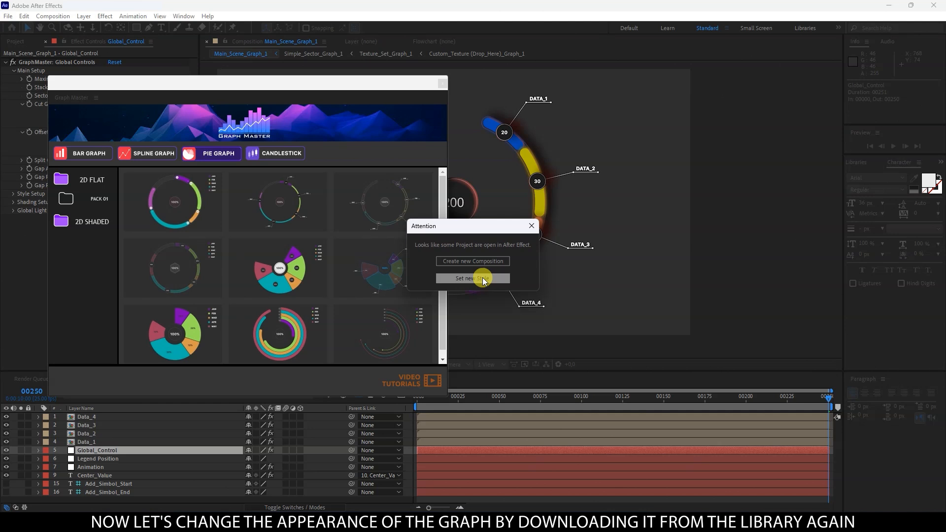
left_click(483, 280)
left_click_drag(382, 87, 282, 80)
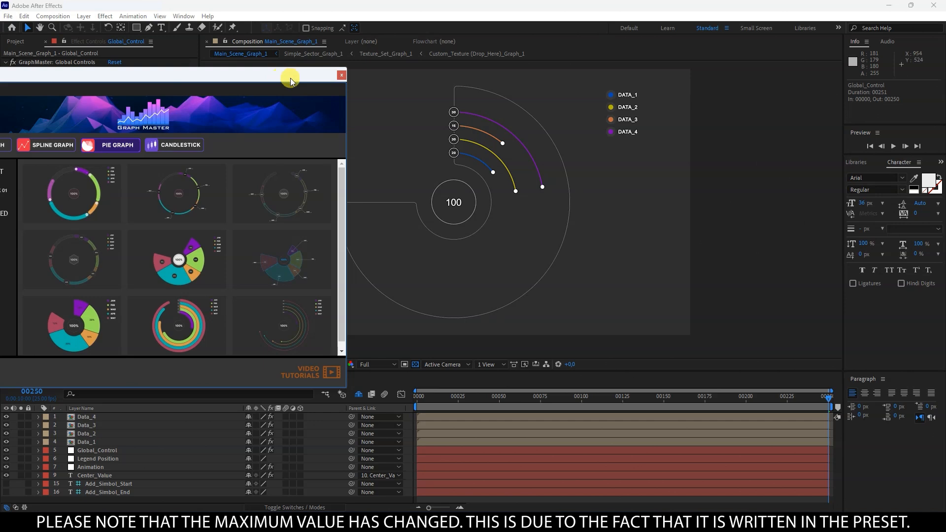
left_click(341, 75)
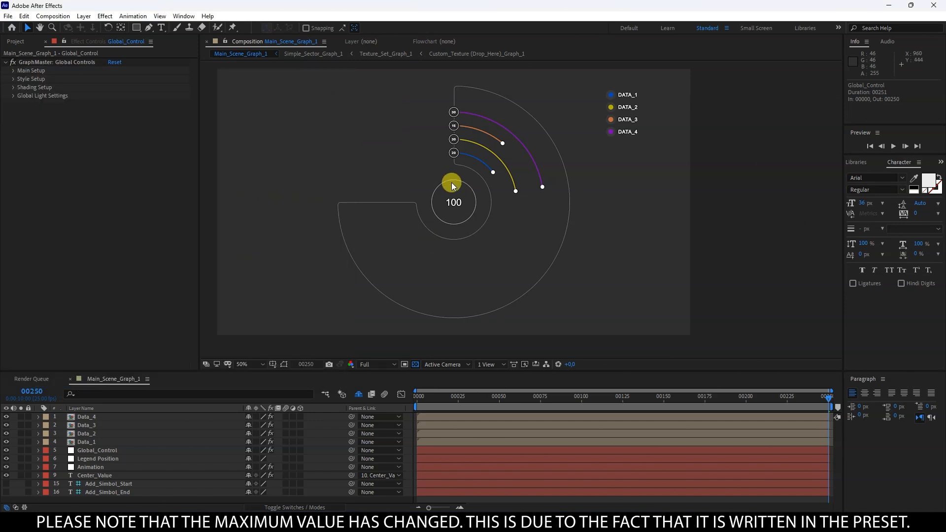
Set the global Maximum of the restyled graph back to 200.
left_click(8, 70)
left_click(111, 253)
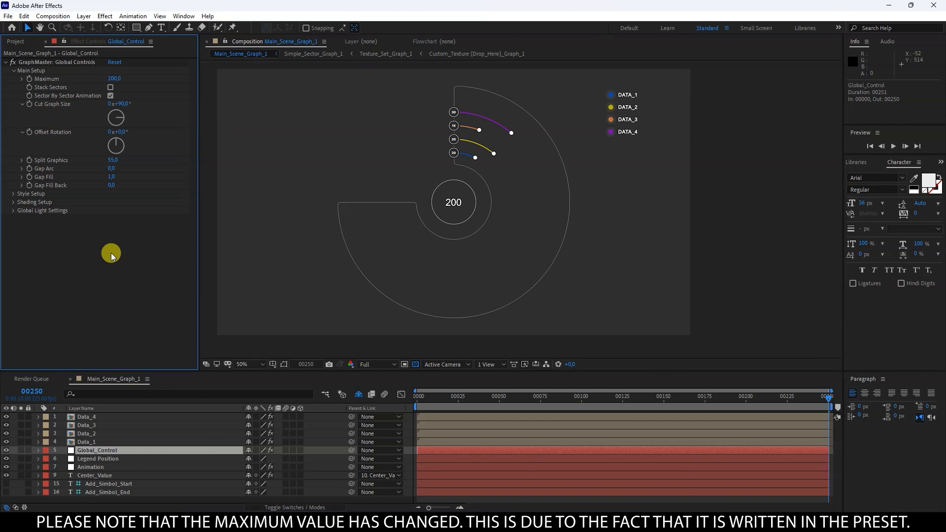
Set the Value of the Data_2 layer to 150 after trying 80 and 180.
left_click(87, 434)
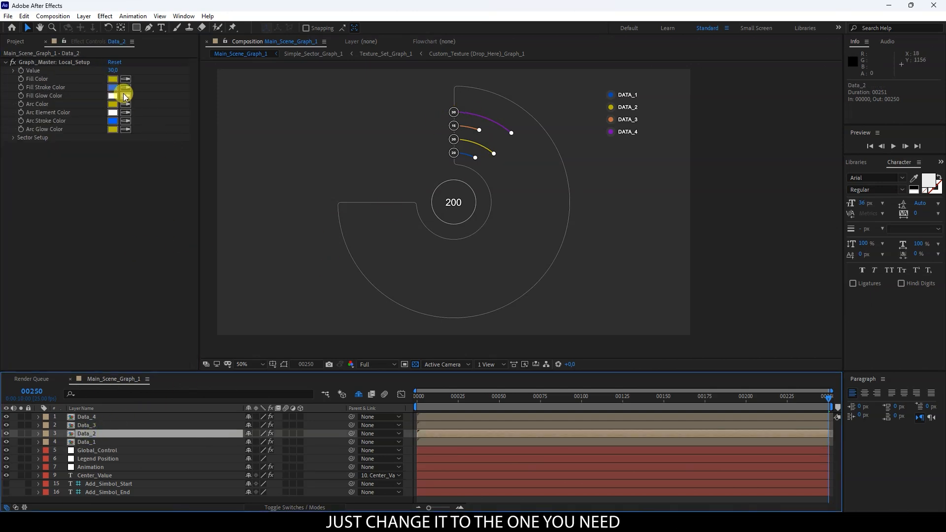
left_click(111, 70)
type("80")
key("BackSpace")
key("BackSpace")
type("180")
key("BackSpace")
key("BackSpace")
key("BackSpace")
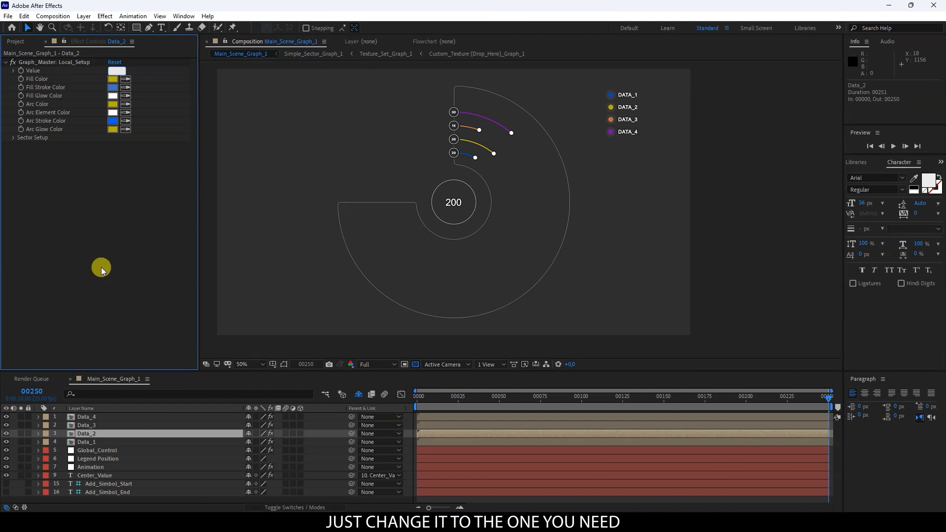
type("150")
key("Return")
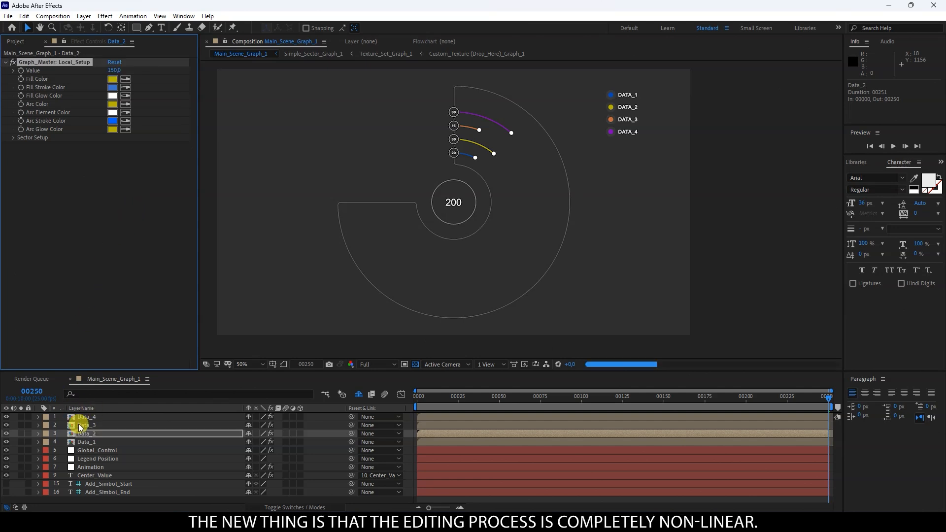
Set the Value of the Data_3 layer to 80.
left_click(80, 427)
left_click(113, 71)
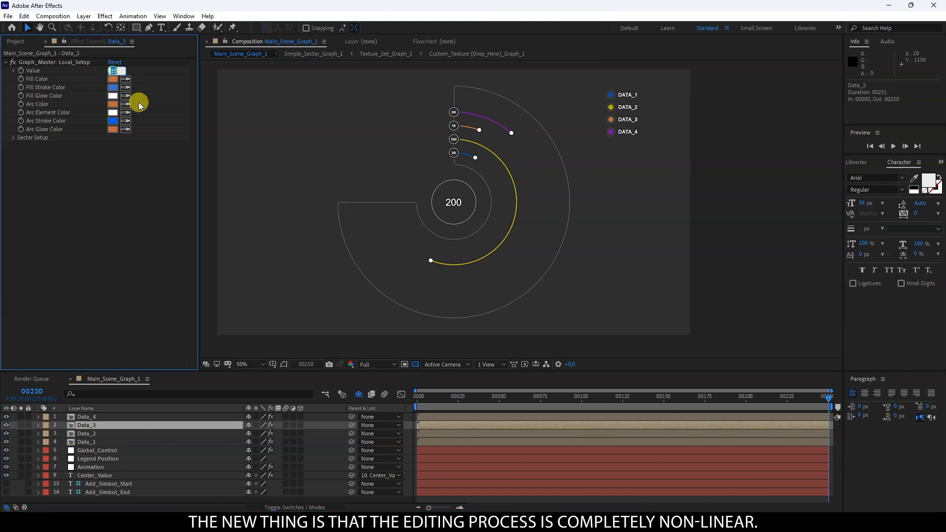
key("Return")
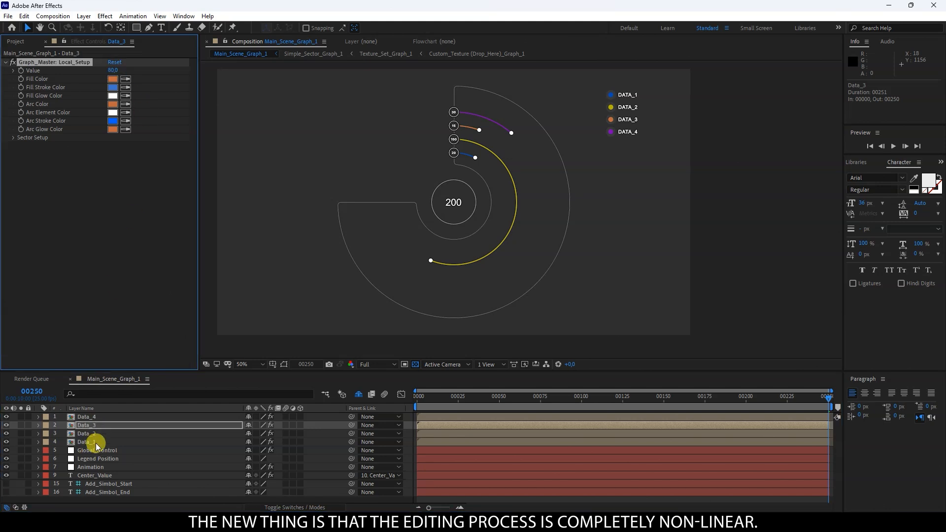
Set the Value of the Data_1 layer to 170.
left_click(86, 442)
left_click(113, 72)
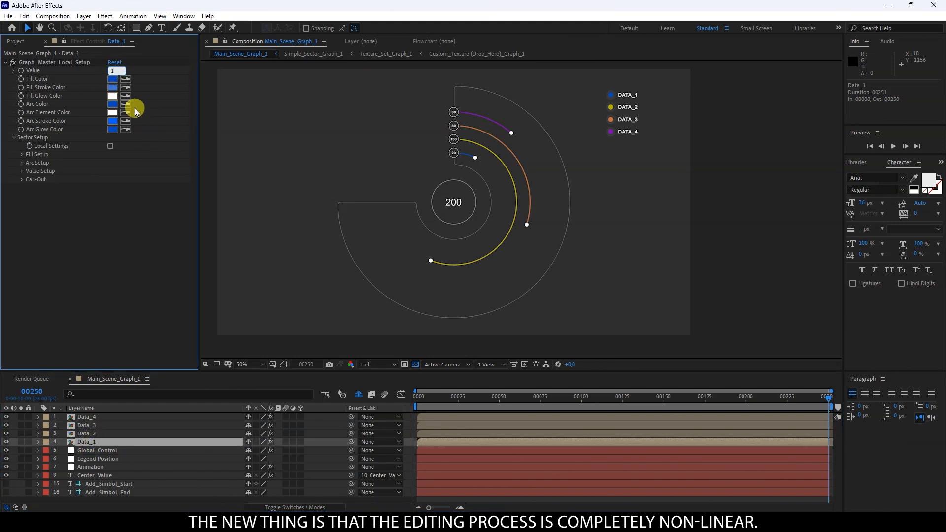
type("00")
key("Return")
Set the Value of the Data_4 layer to 90 and deselect the layer.
left_click(89, 417)
left_click(111, 71)
type("90")
left_click(116, 216)
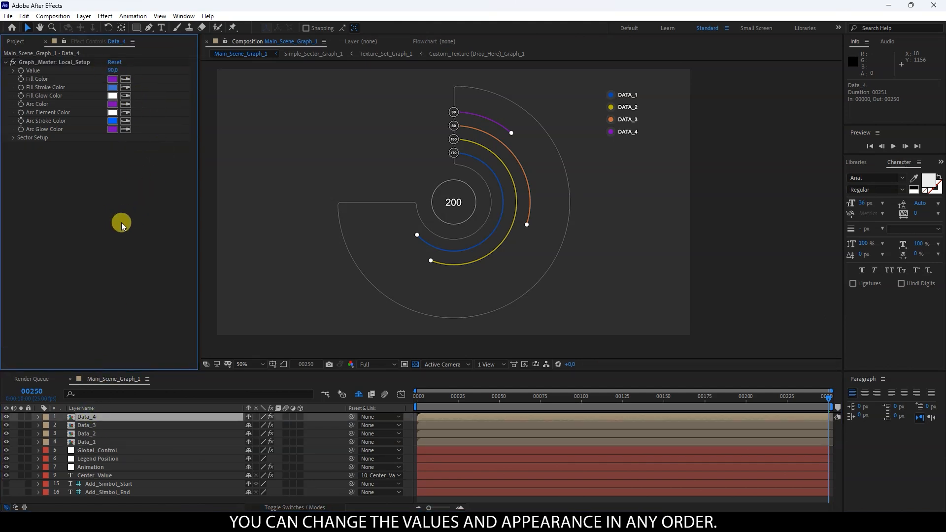
left_click(407, 437)
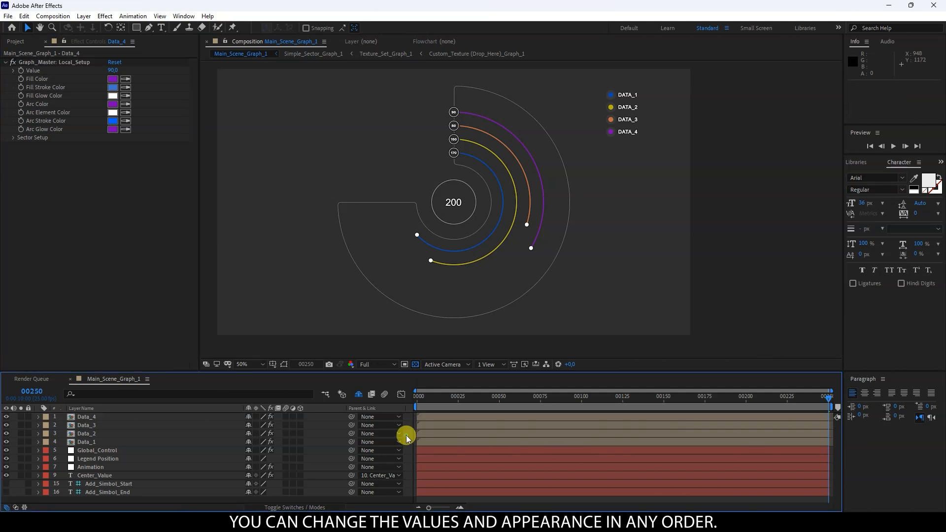